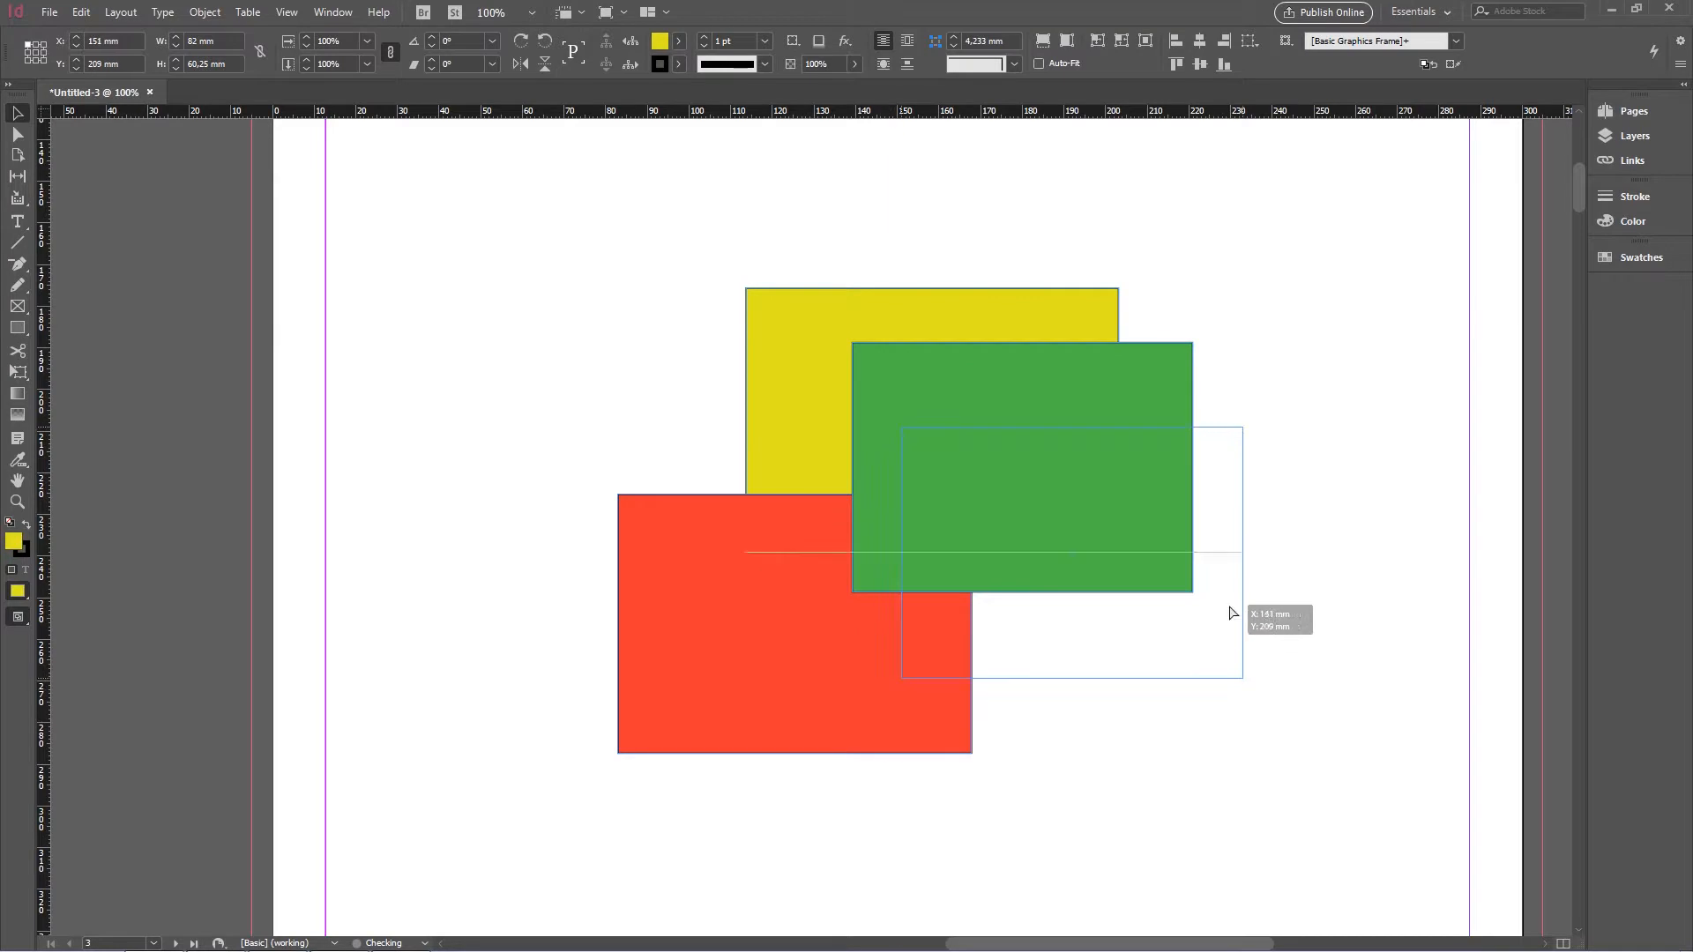
# - Move the red rectangle to about X 100.25 mm, Y 227.75 mm, partly behind the green one, and deselect it
pyautogui.moveTo(716, 595); pyautogui.dragTo(790, 607)
pyautogui.click(1336, 221)
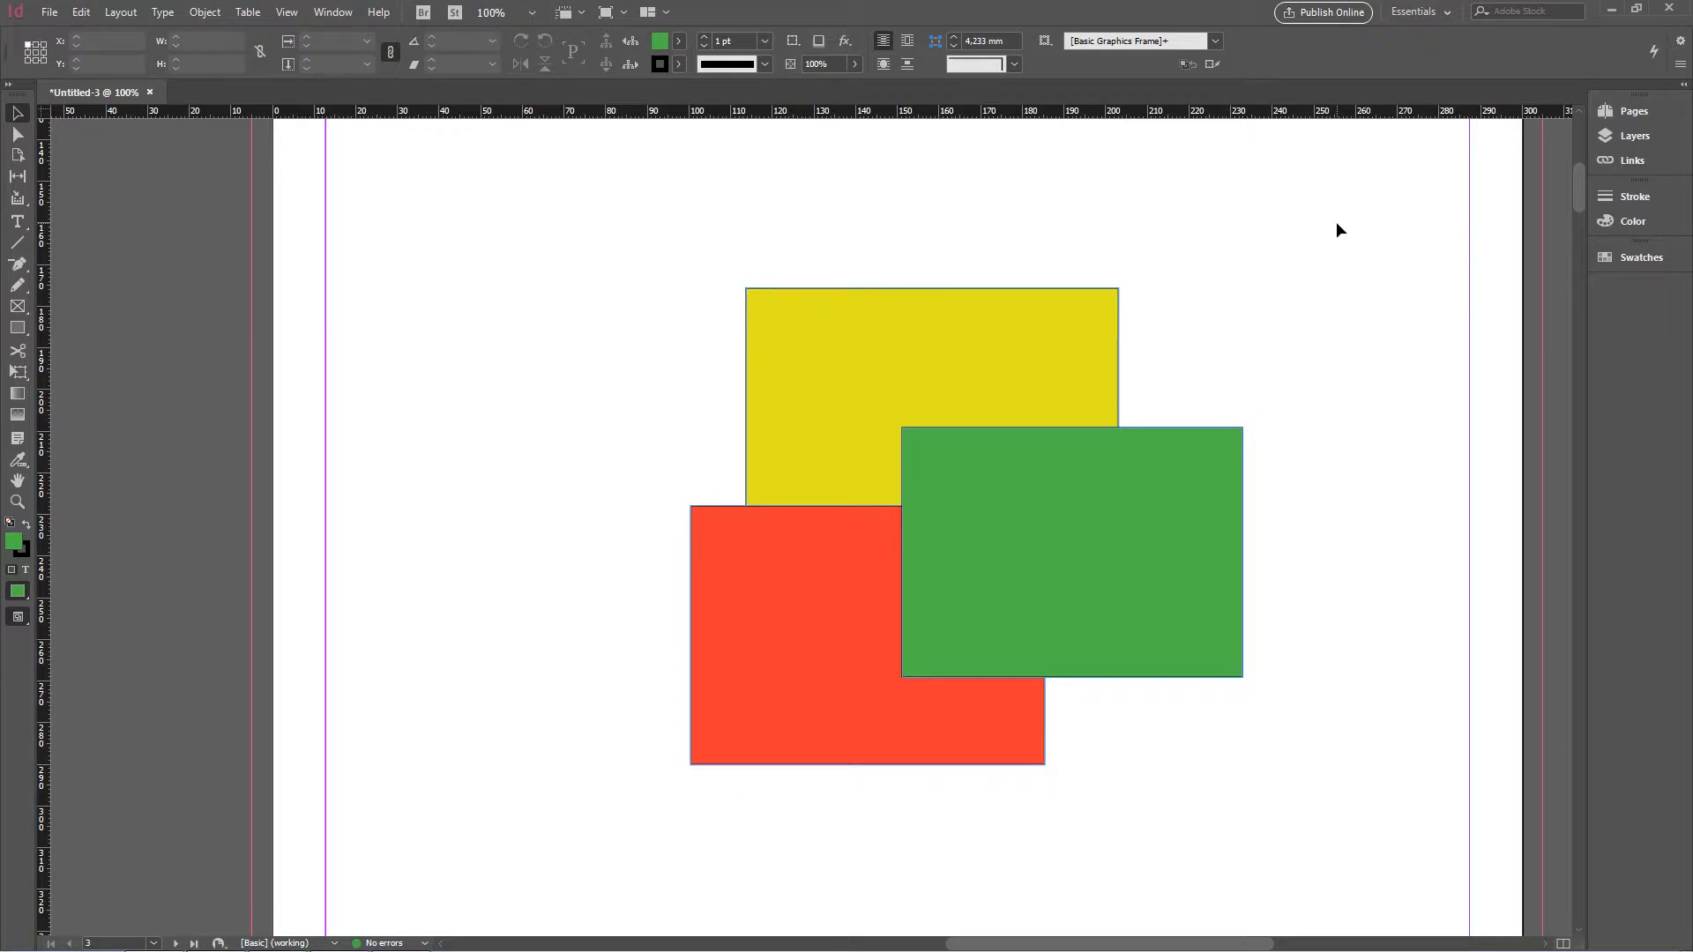
# - Try adding and deleting layers, ending with a single new layer above Layer 1
pyautogui.click(1633, 137)
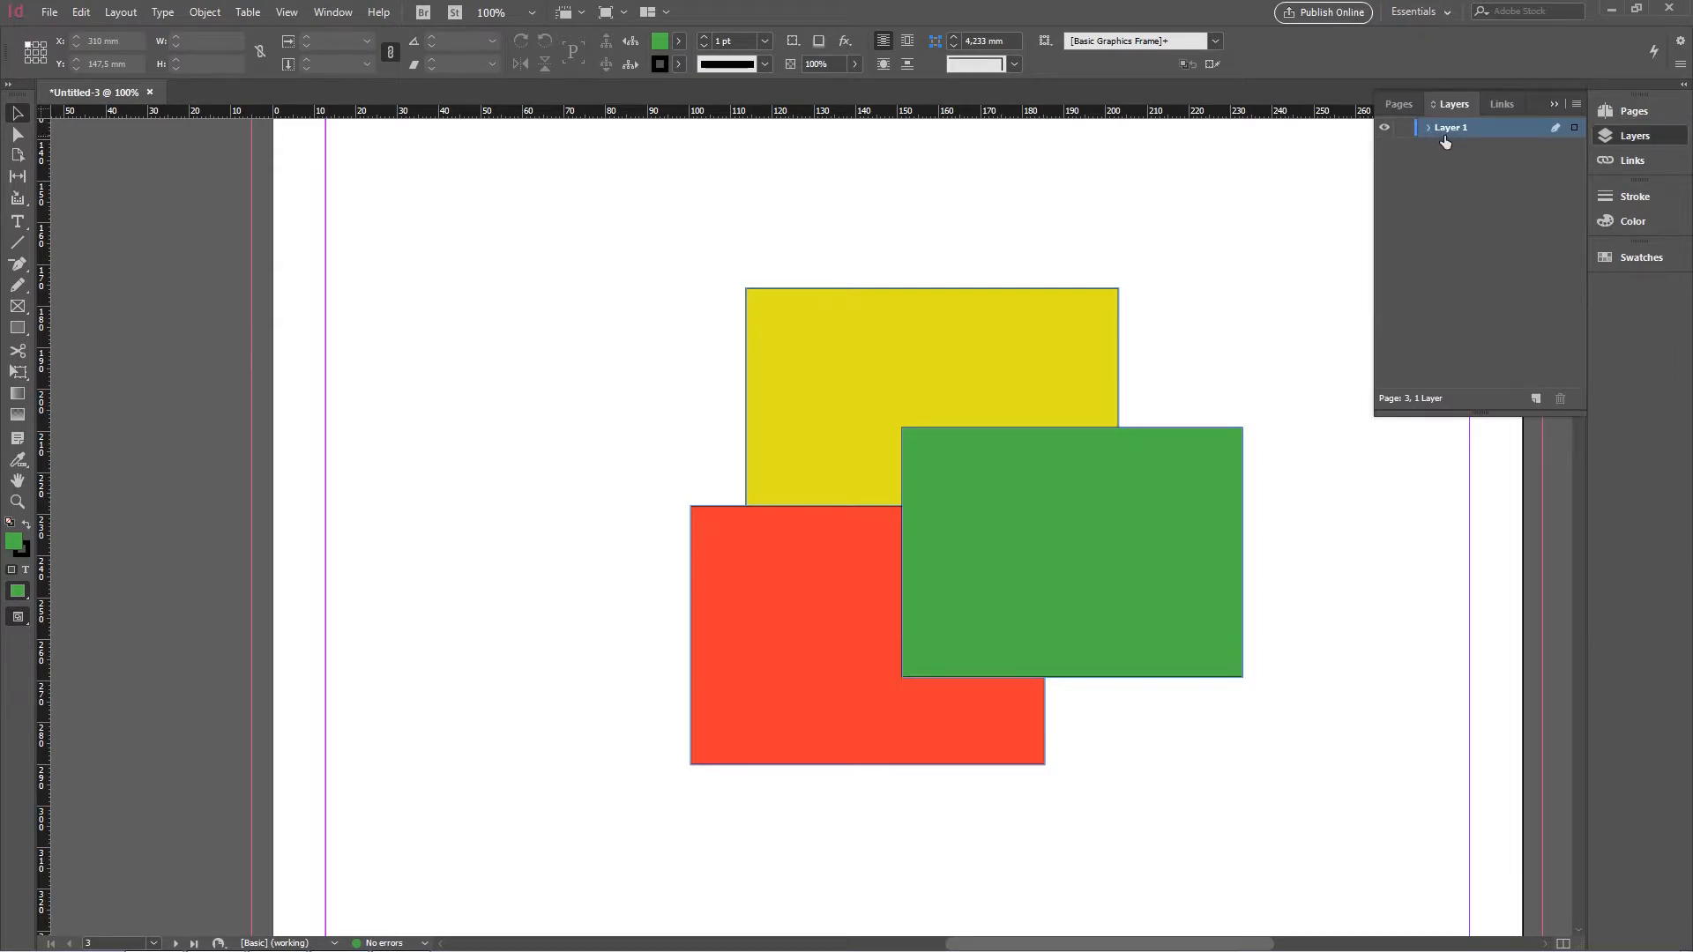
pyautogui.click(1535, 399)
pyautogui.click(1535, 400)
pyautogui.click(1535, 400)
pyautogui.click(1560, 400)
pyautogui.click(1560, 399)
pyautogui.click(1560, 399)
pyautogui.click(1534, 400)
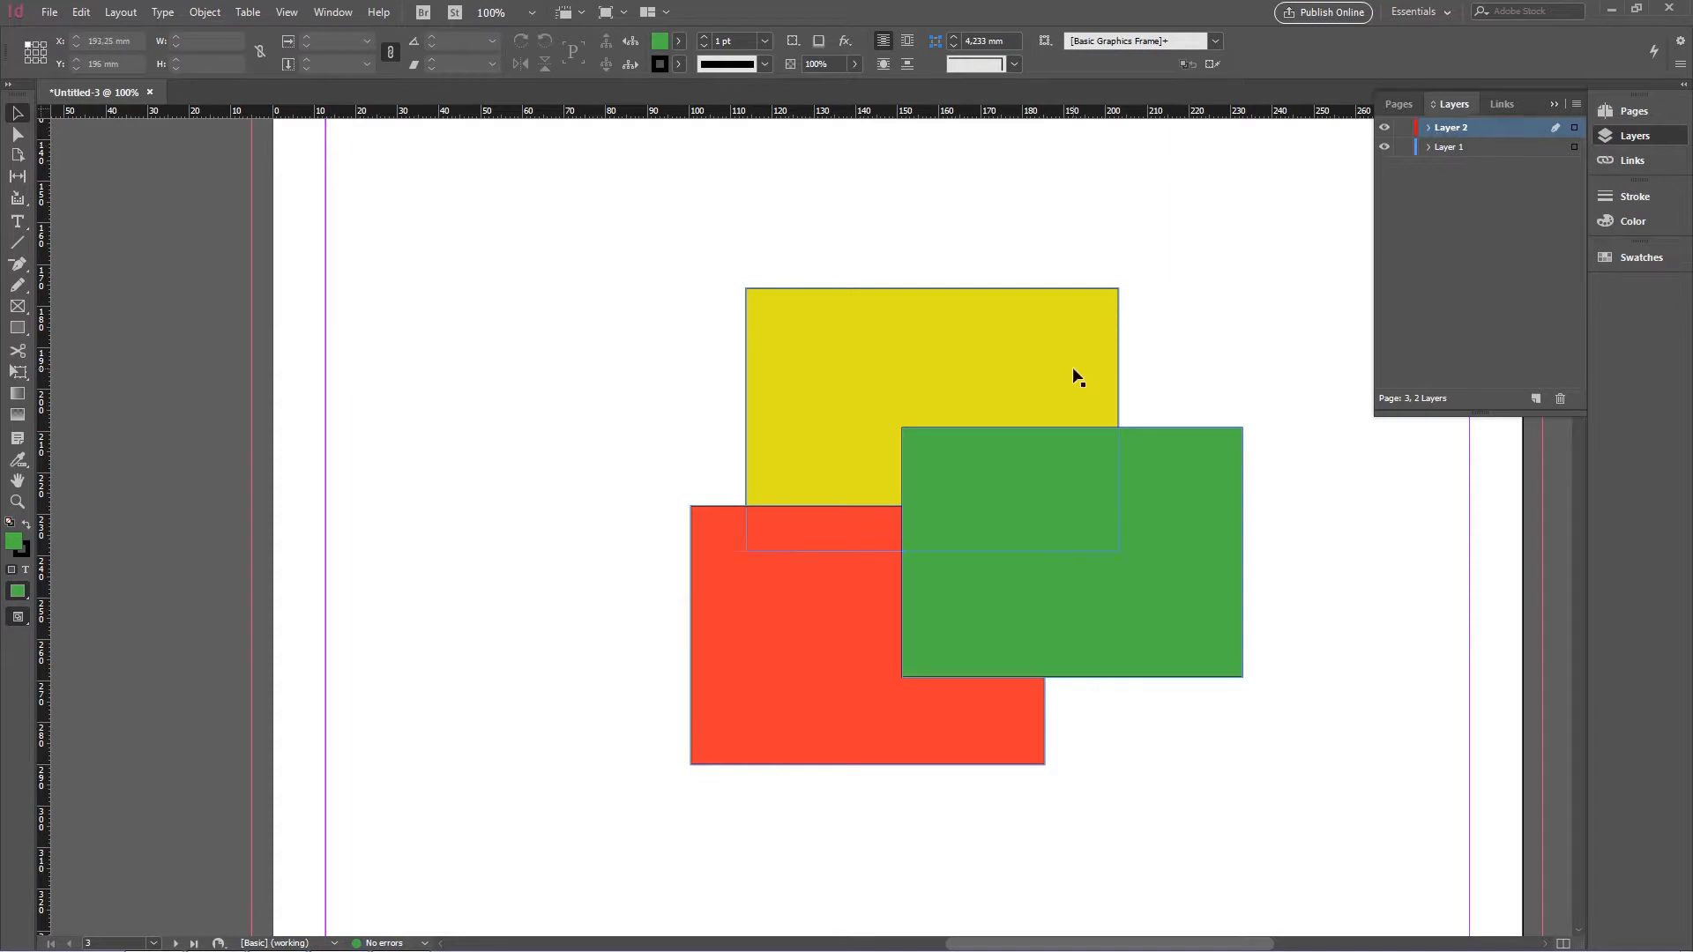
# - Select the yellow, green and red rectangles in turn to check which layer each belongs to
pyautogui.click(1049, 422)
pyautogui.click(1202, 533)
pyautogui.click(846, 618)
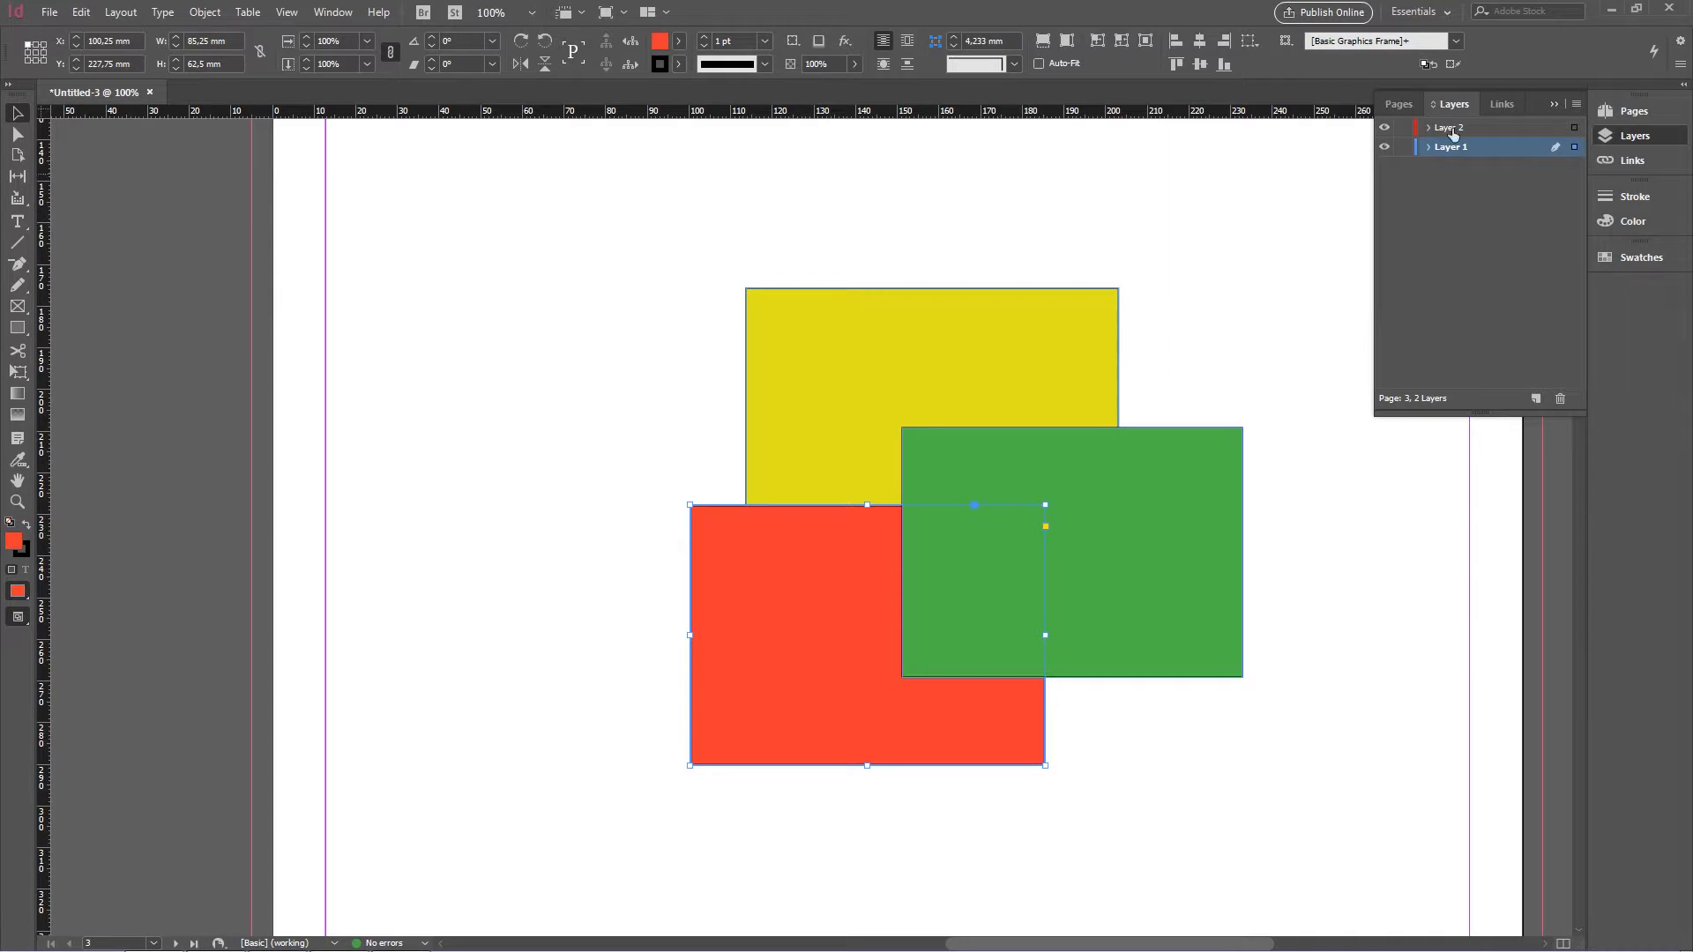
pyautogui.click(1192, 298)
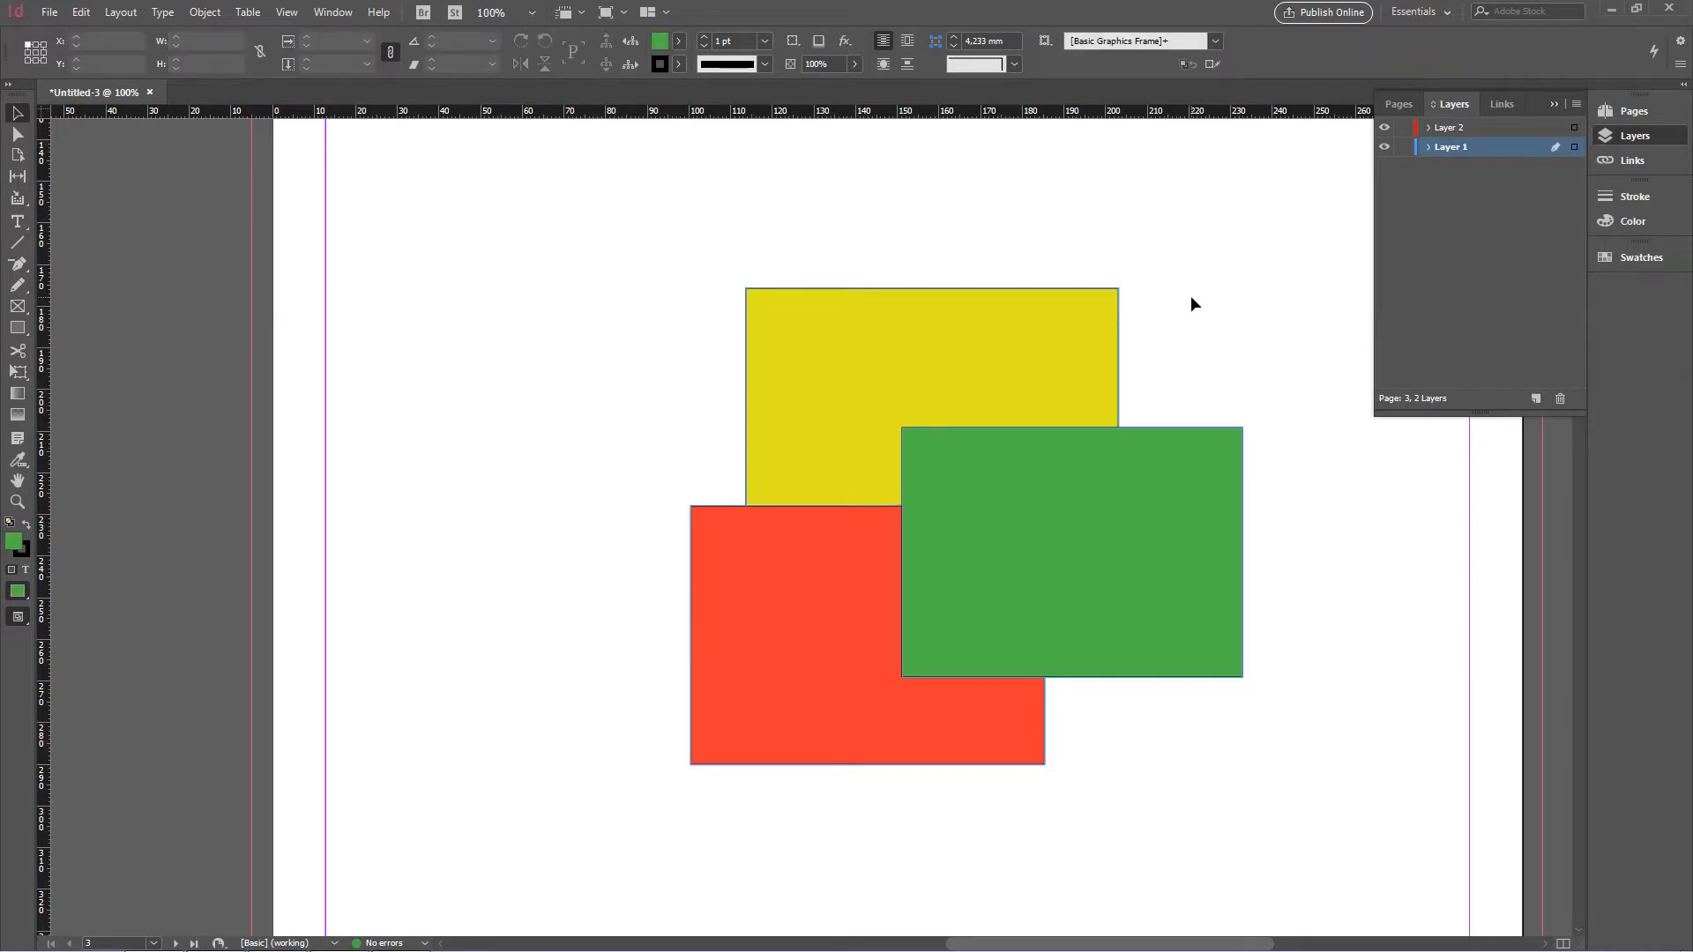
# - Transfer the green rectangle to Layer 2 by cut and paste and place it at X 167.75 mm, Y 204 mm
pyautogui.click(1165, 490)
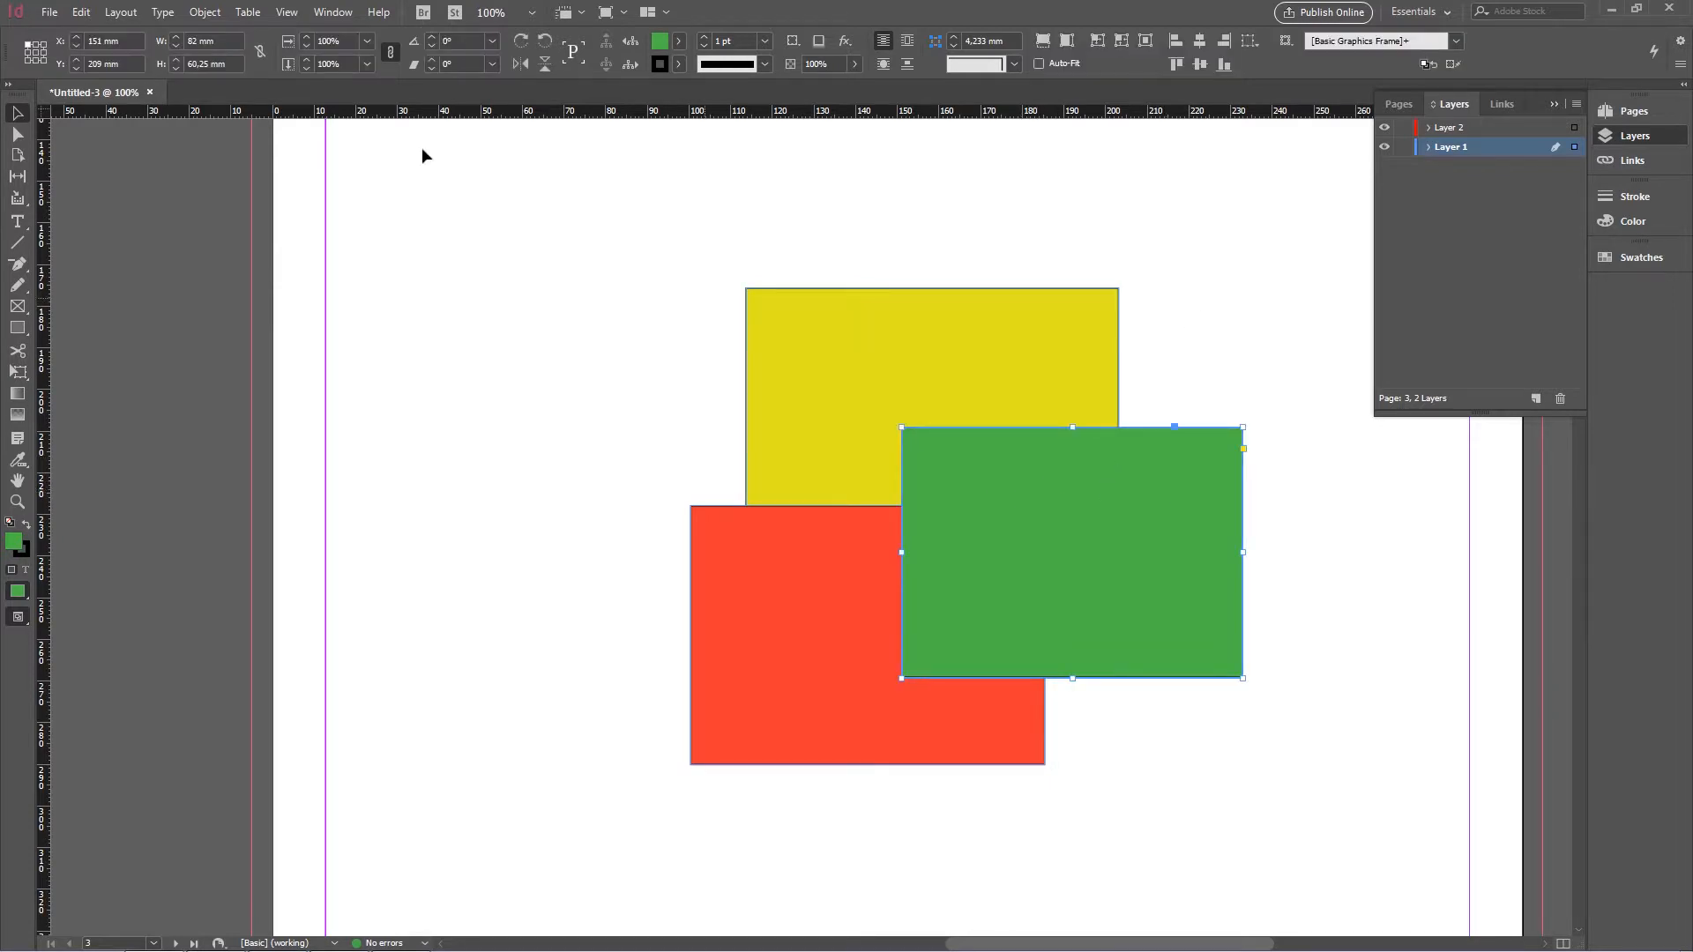
pyautogui.click(80, 11)
pyautogui.click(104, 90)
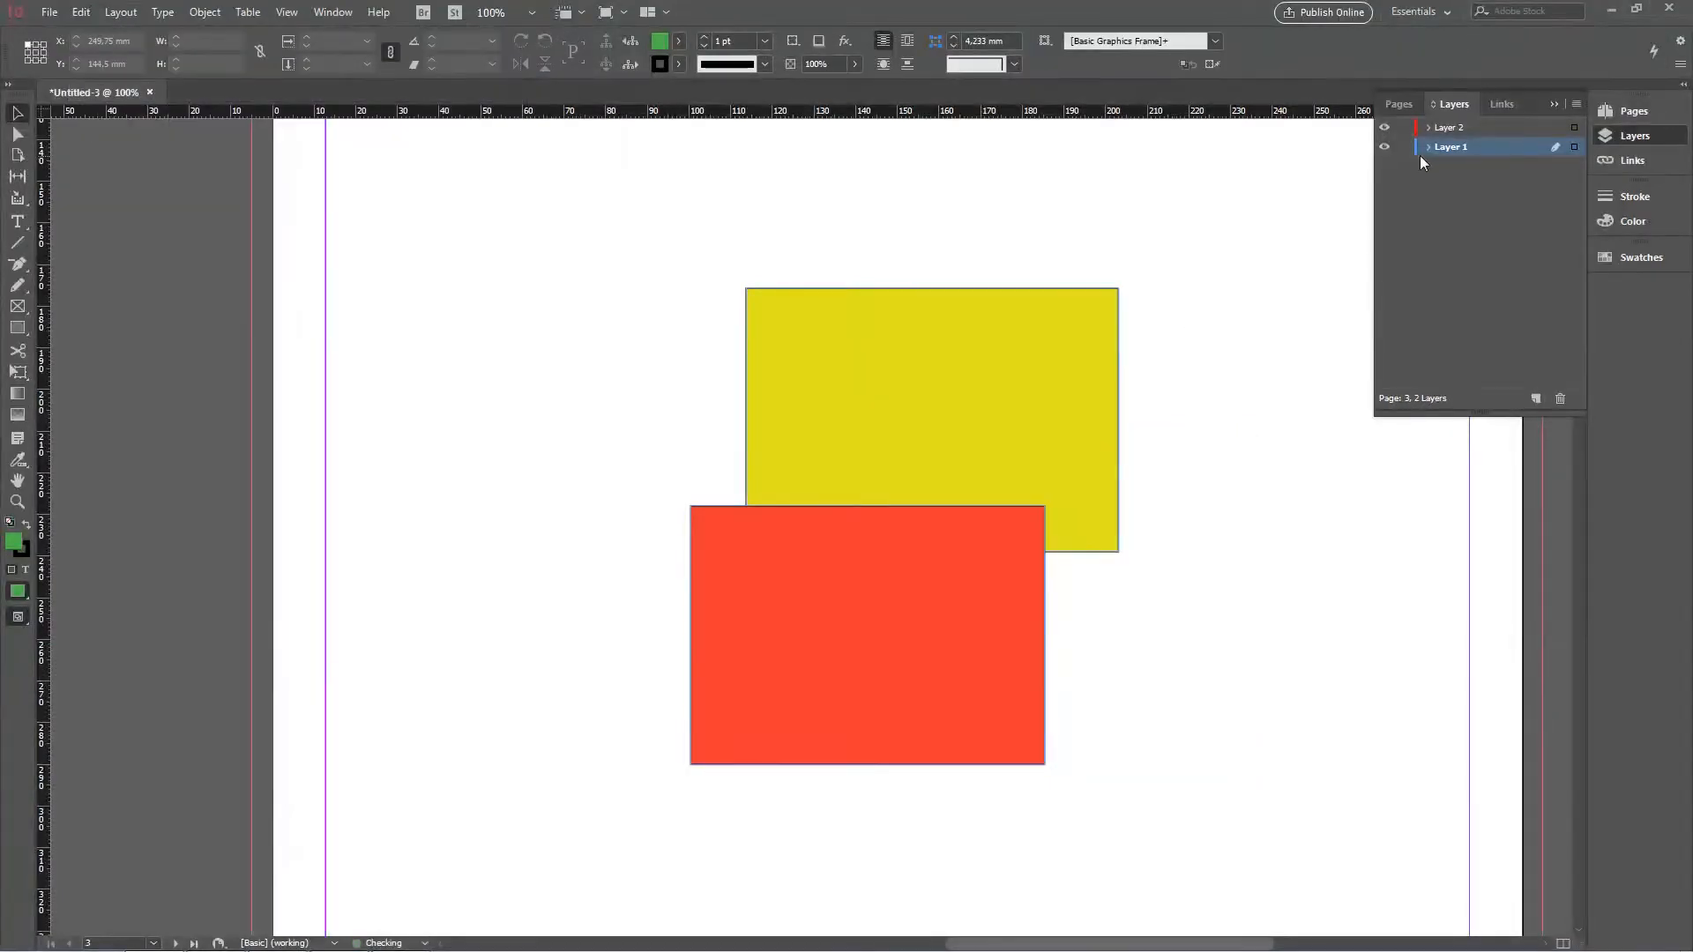
pyautogui.click(1498, 129)
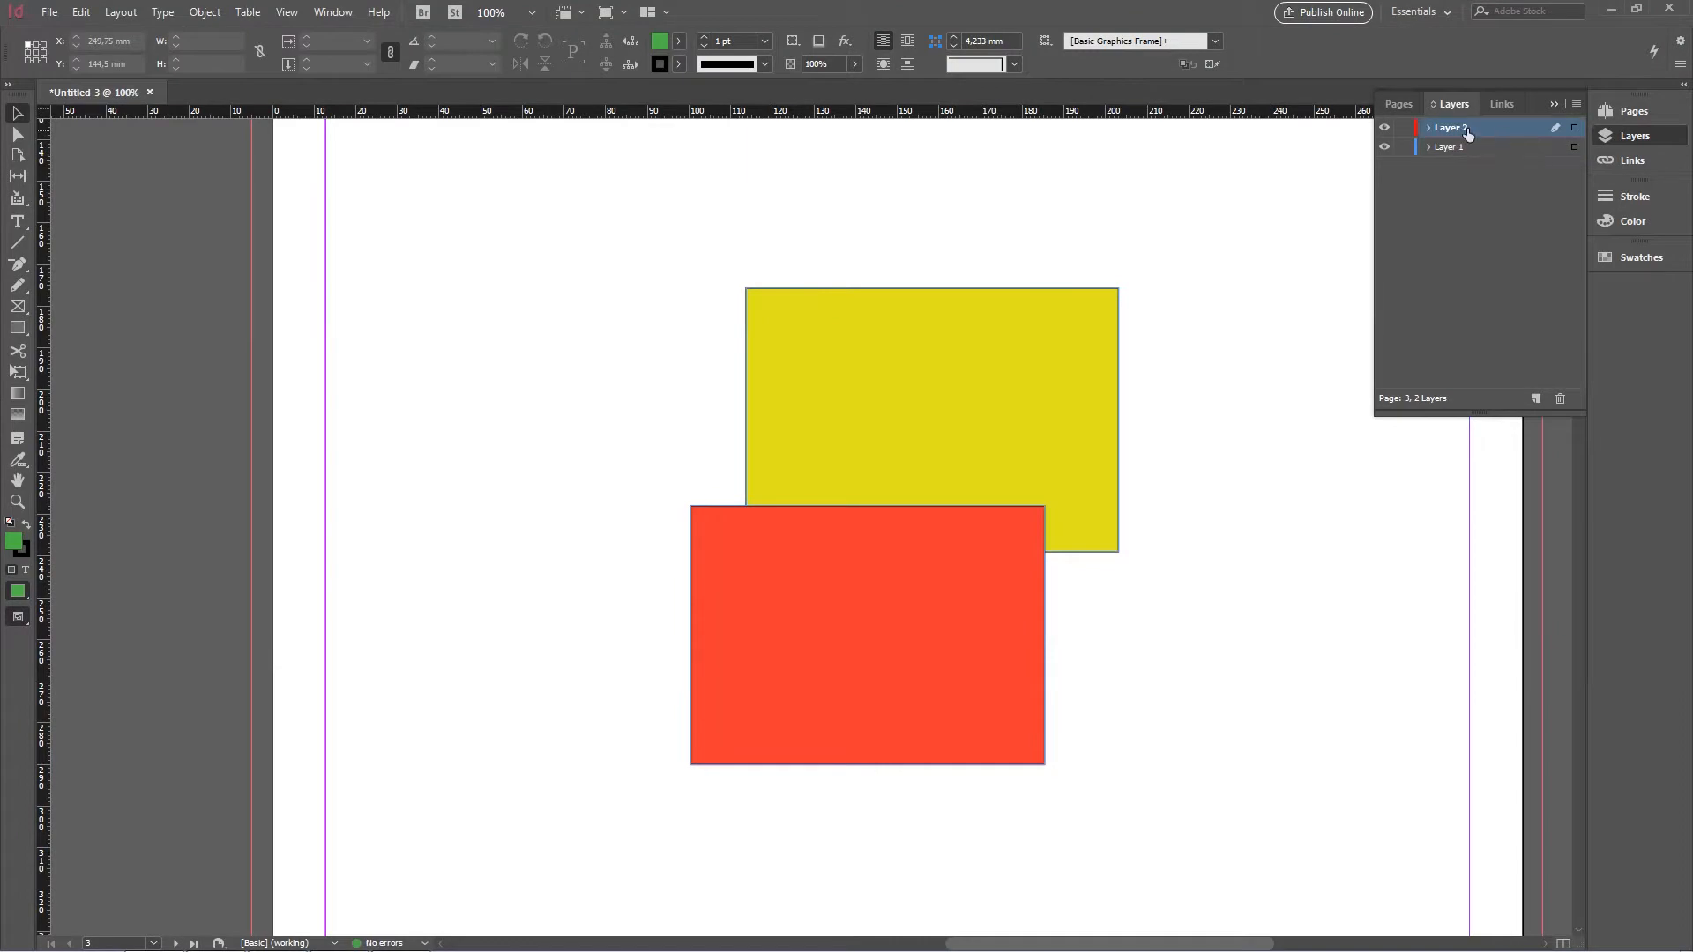
pyautogui.click(81, 13)
pyautogui.click(111, 140)
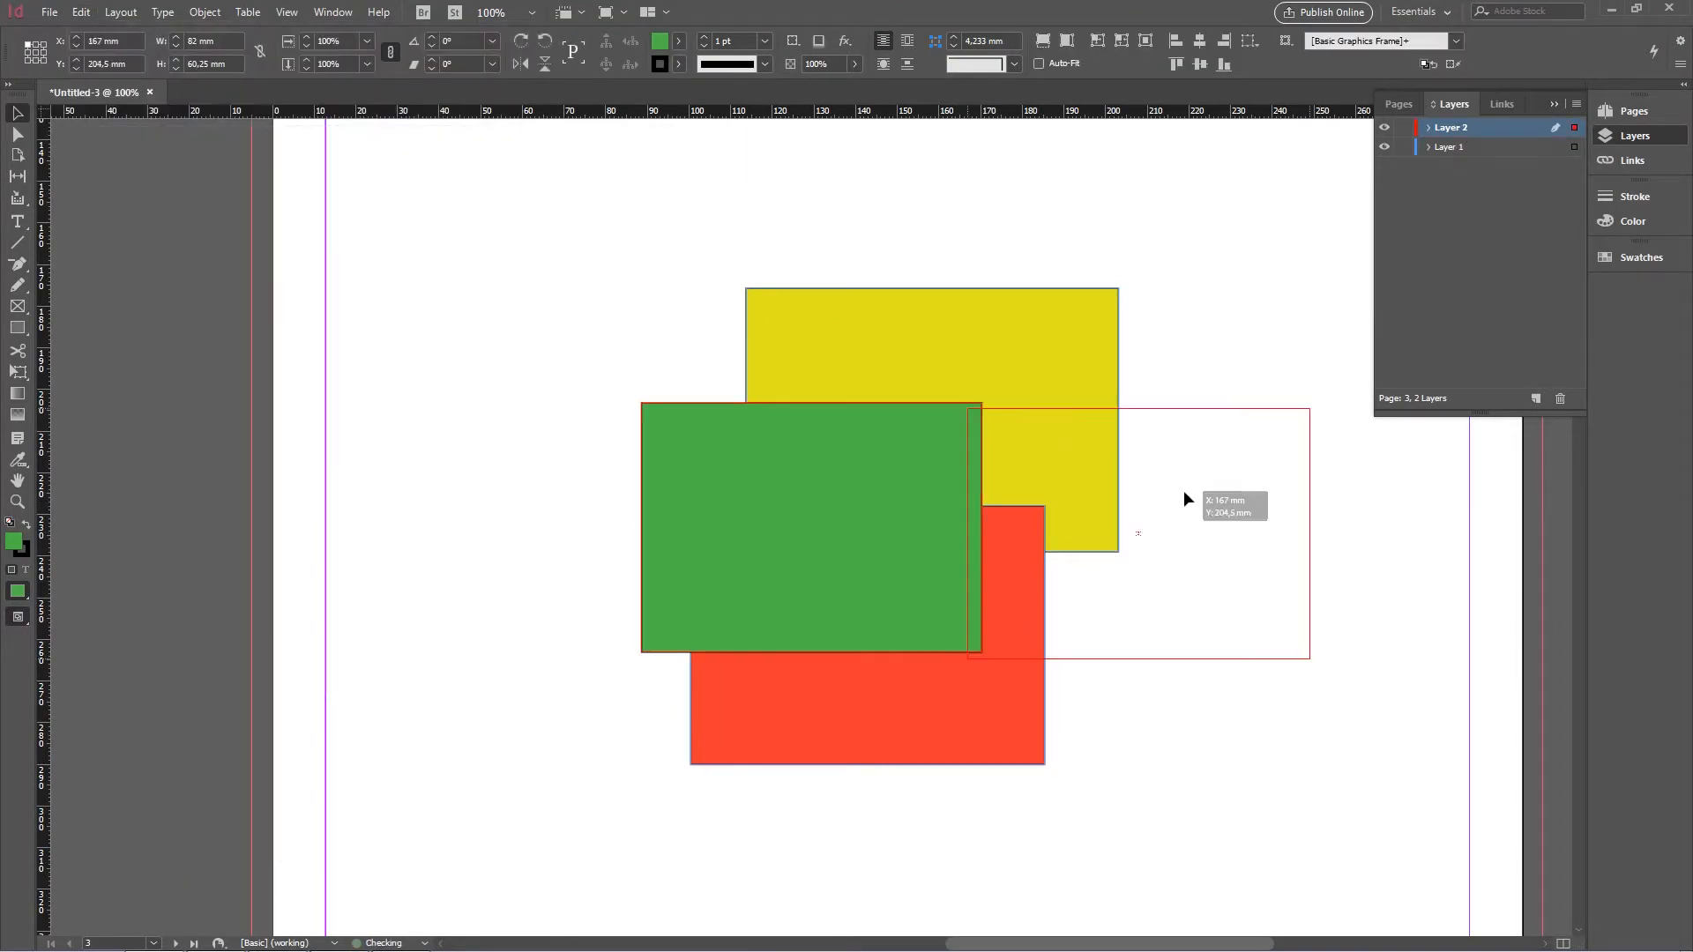
pyautogui.moveTo(854, 484); pyautogui.dragTo(1185, 488)
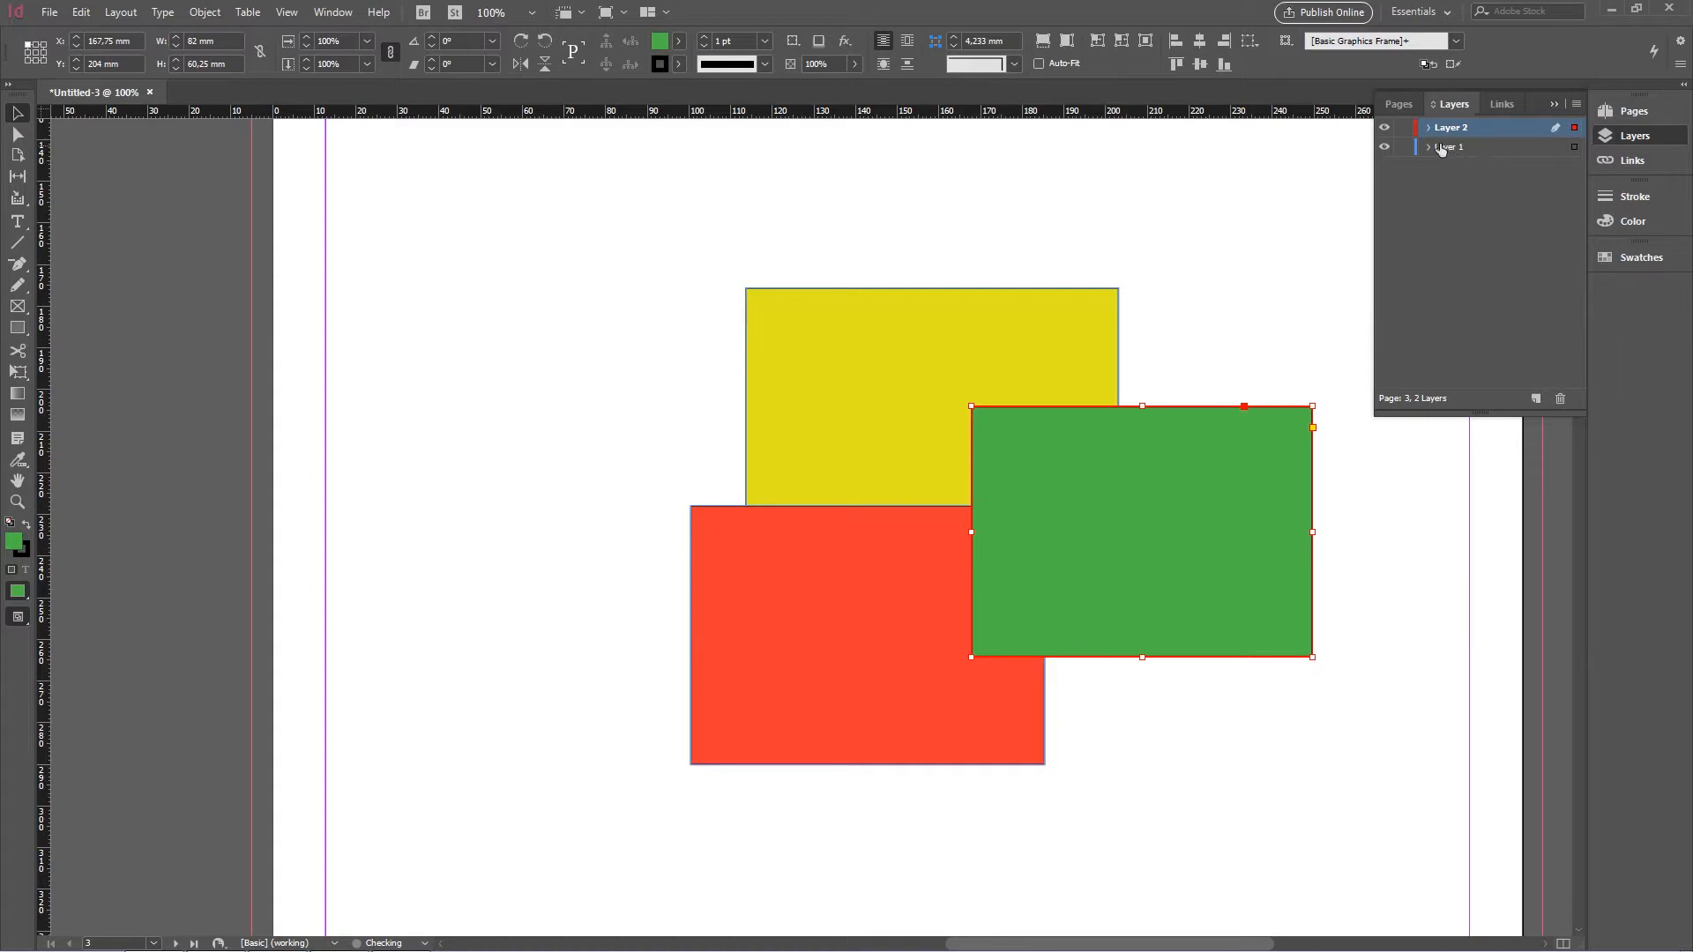
pyautogui.click(1279, 276)
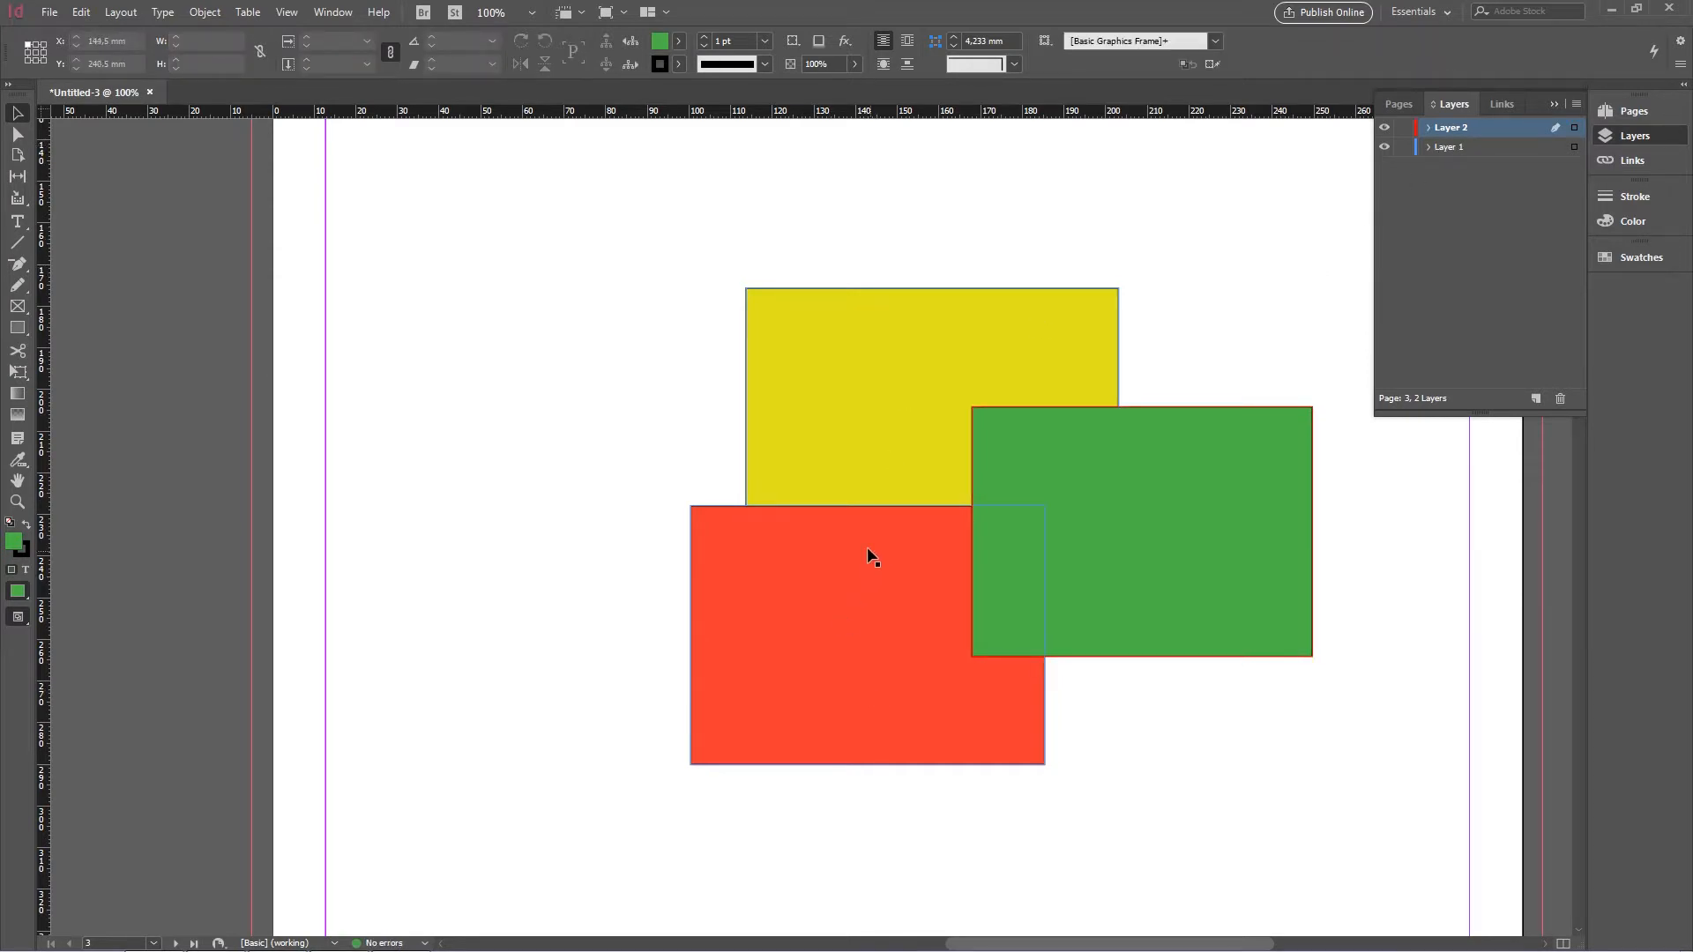
# - Reassign the red rectangle from Layer 1 to Layer 2 through its selection marker in the layer list
pyautogui.click(827, 535)
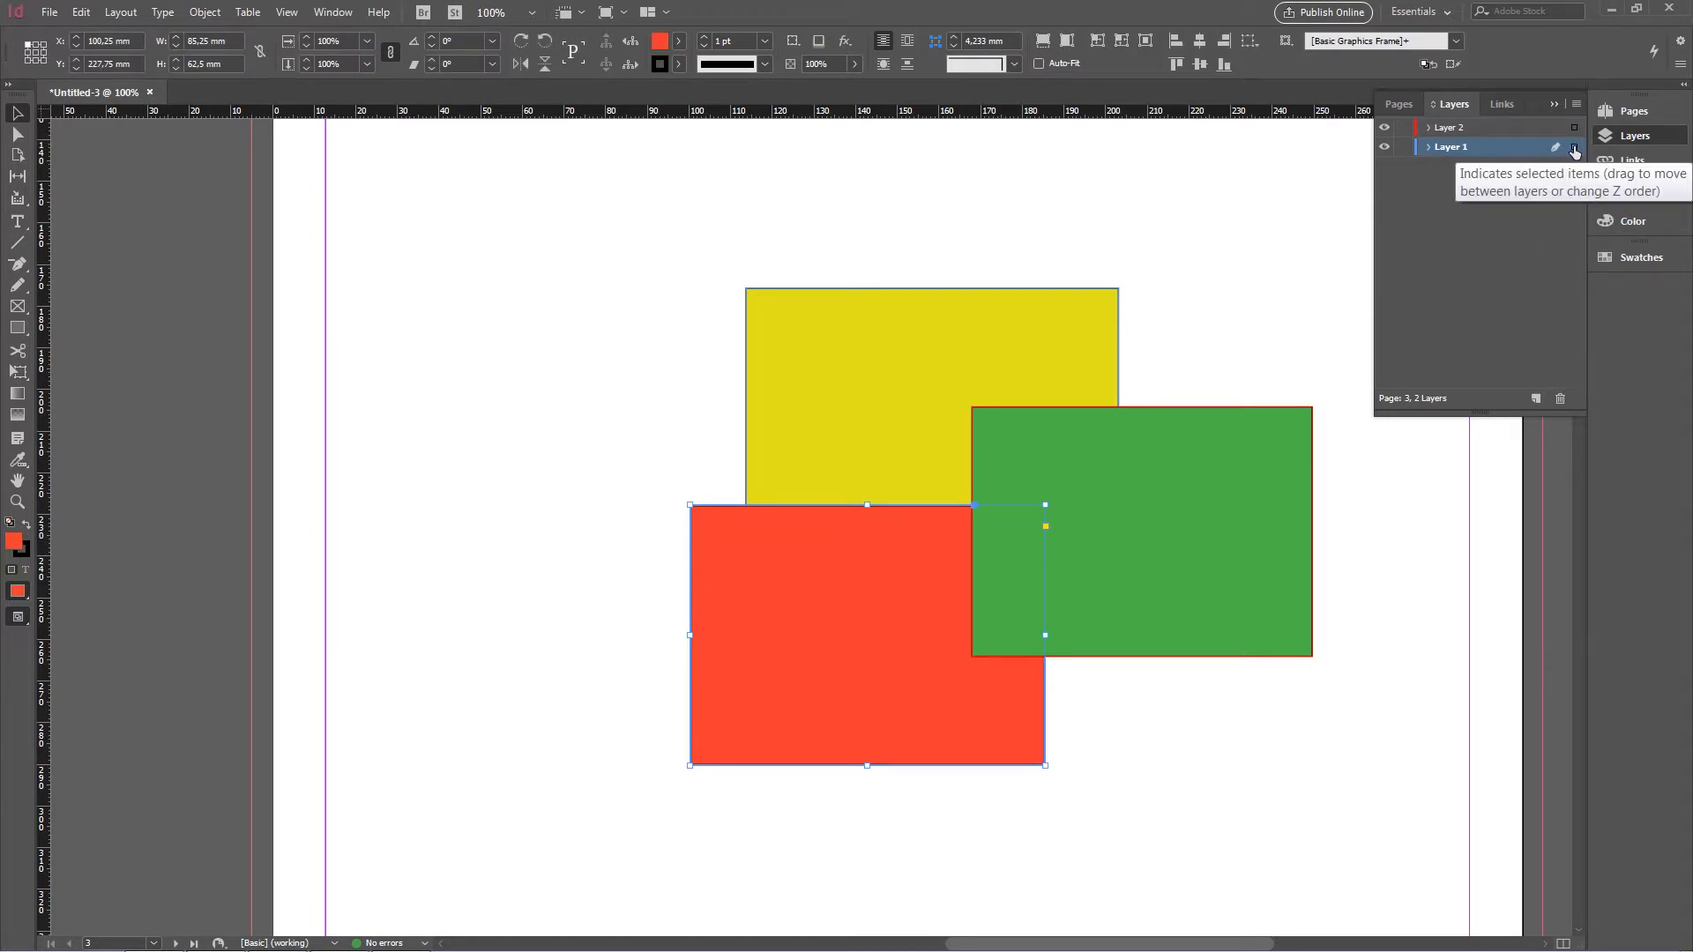
pyautogui.moveTo(1574, 149); pyautogui.dragTo(1575, 129)
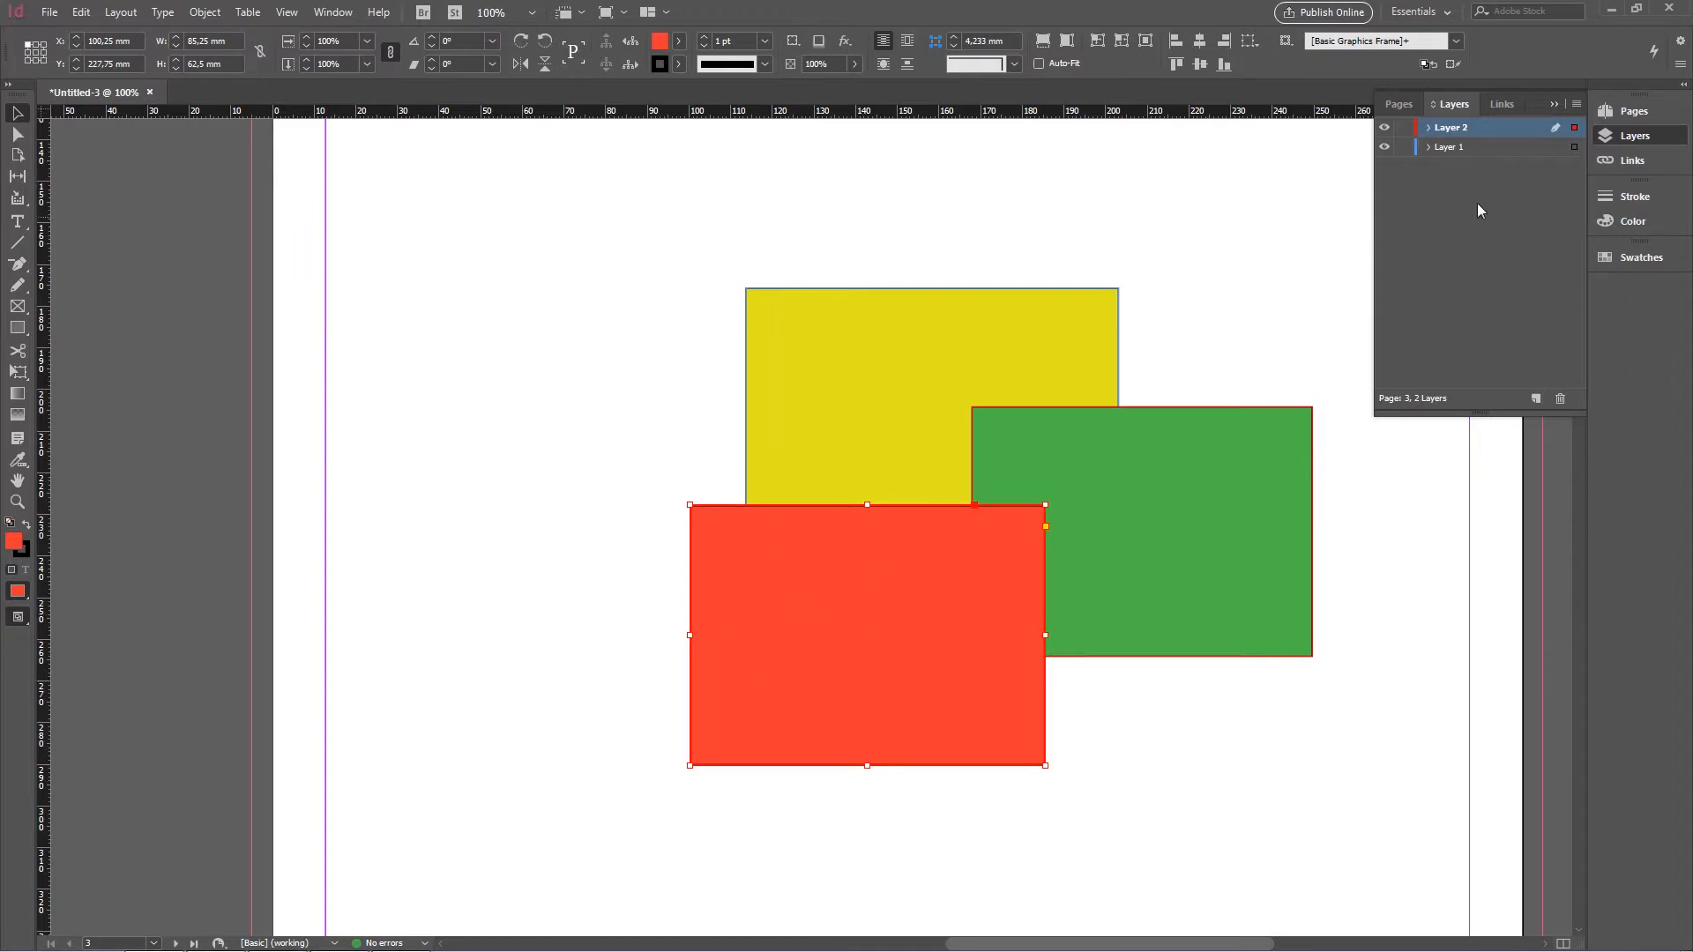
pyautogui.click(1193, 294)
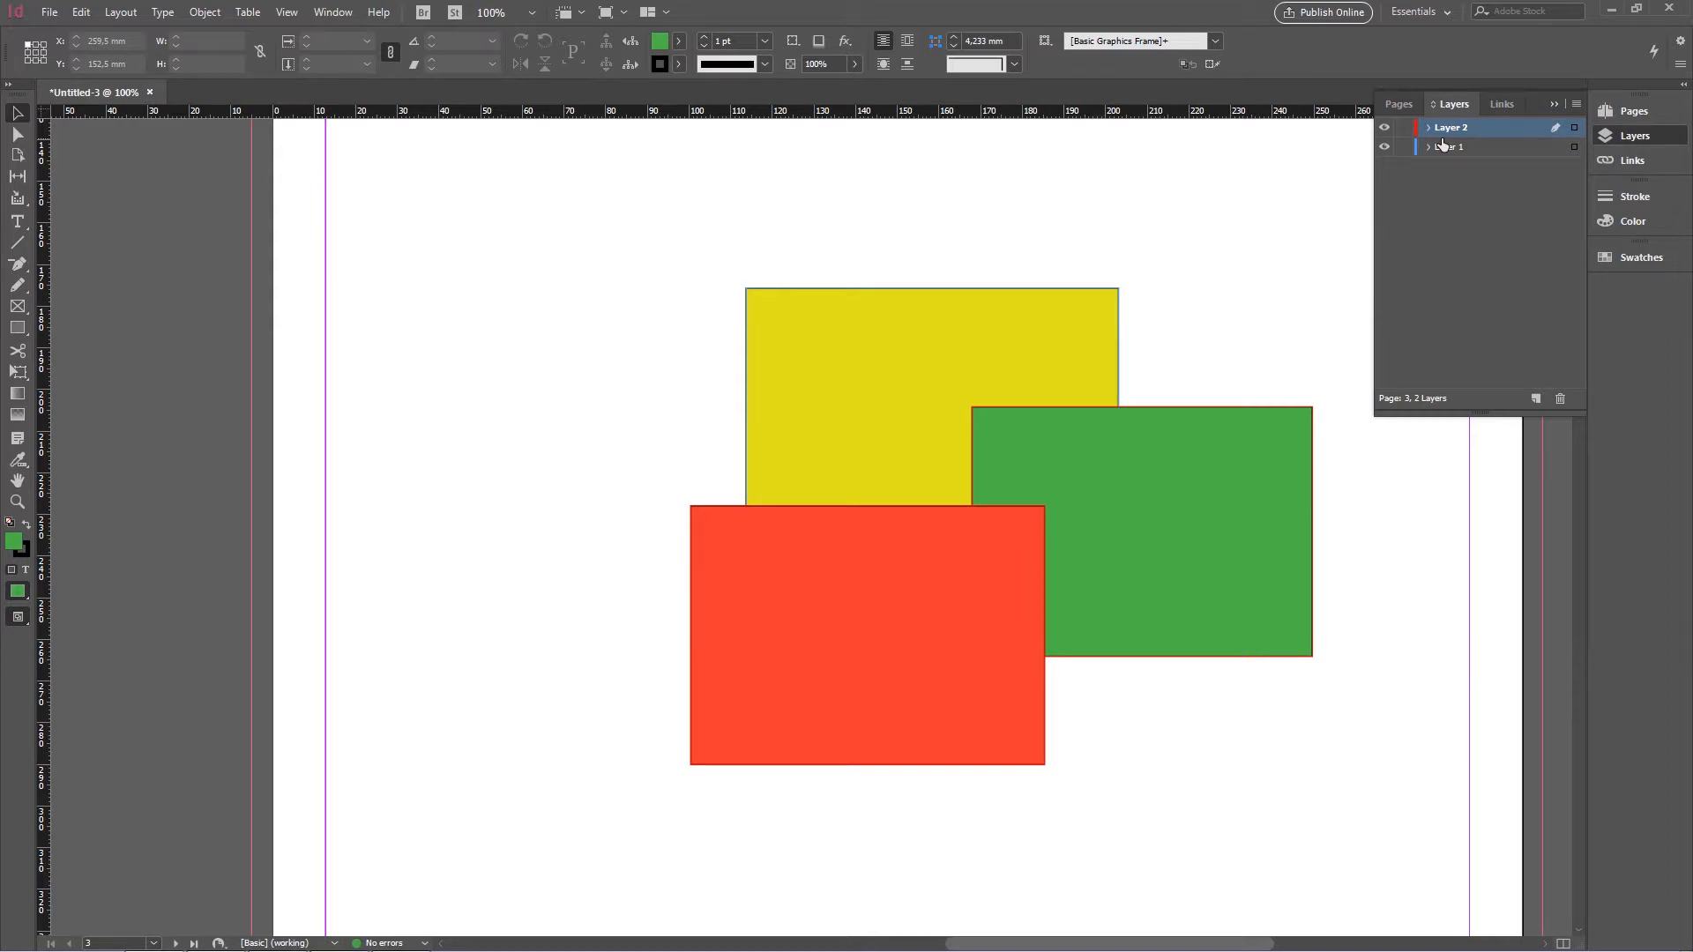
# - Rename Layer 1 as aluskiht and Layer 2 as graafika
pyautogui.doubleClick(1451, 146)
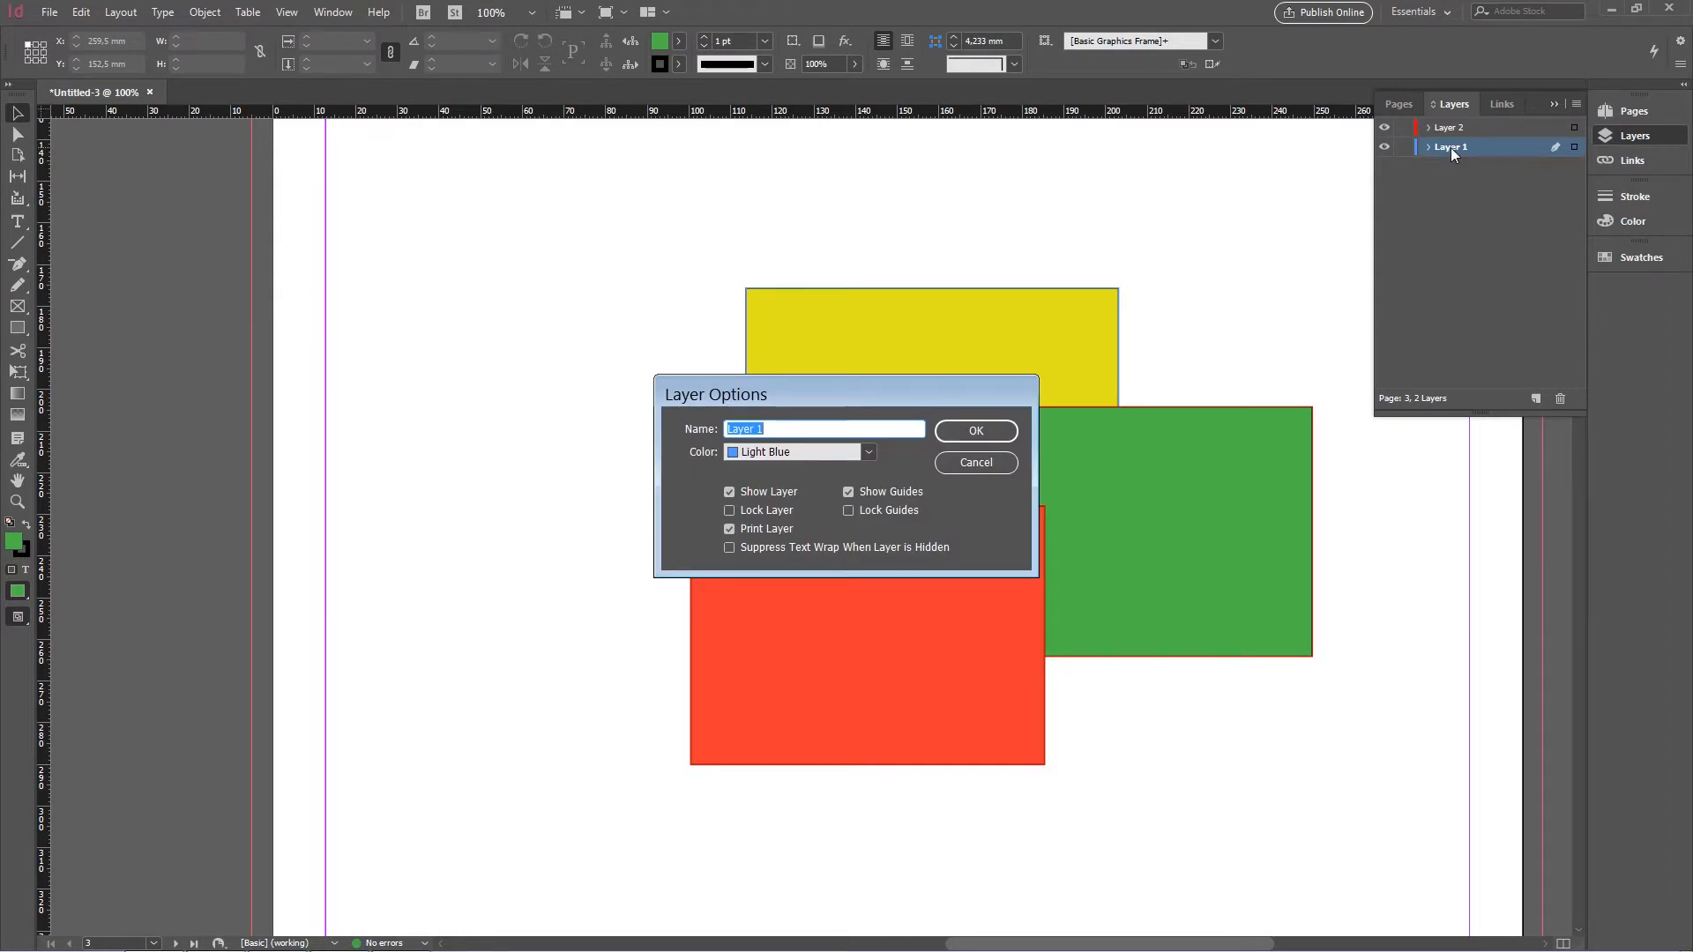
pyautogui.write('aluskiht')
pyautogui.press('Return')
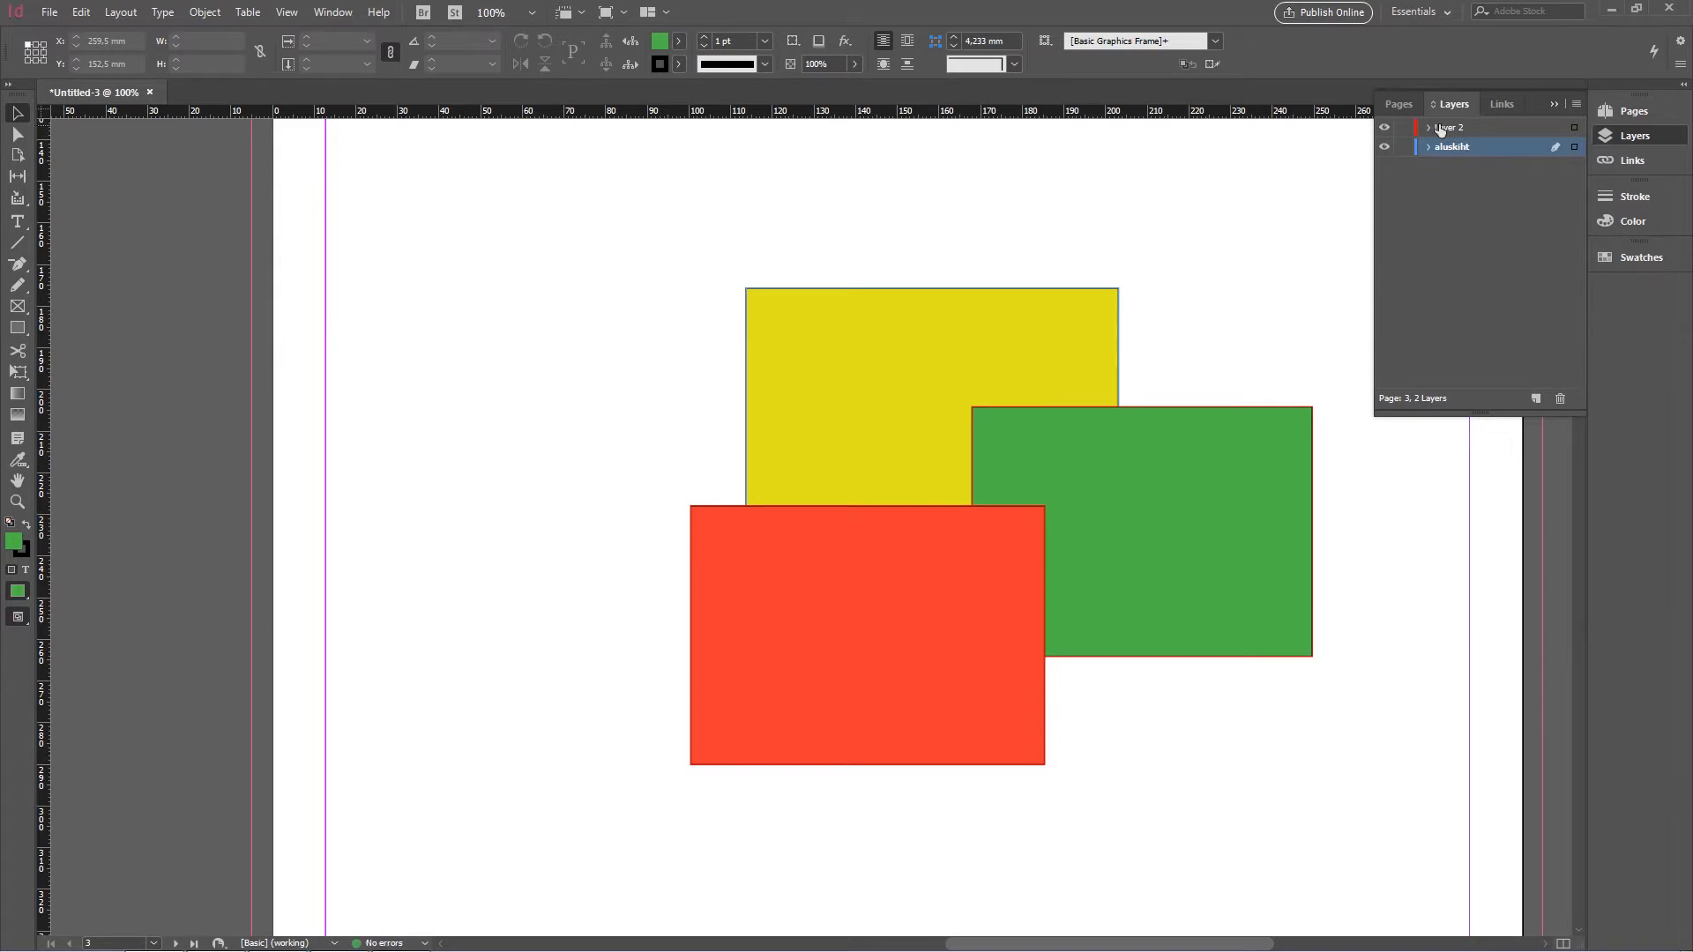
pyautogui.doubleClick(1450, 129)
pyautogui.write('graafika')
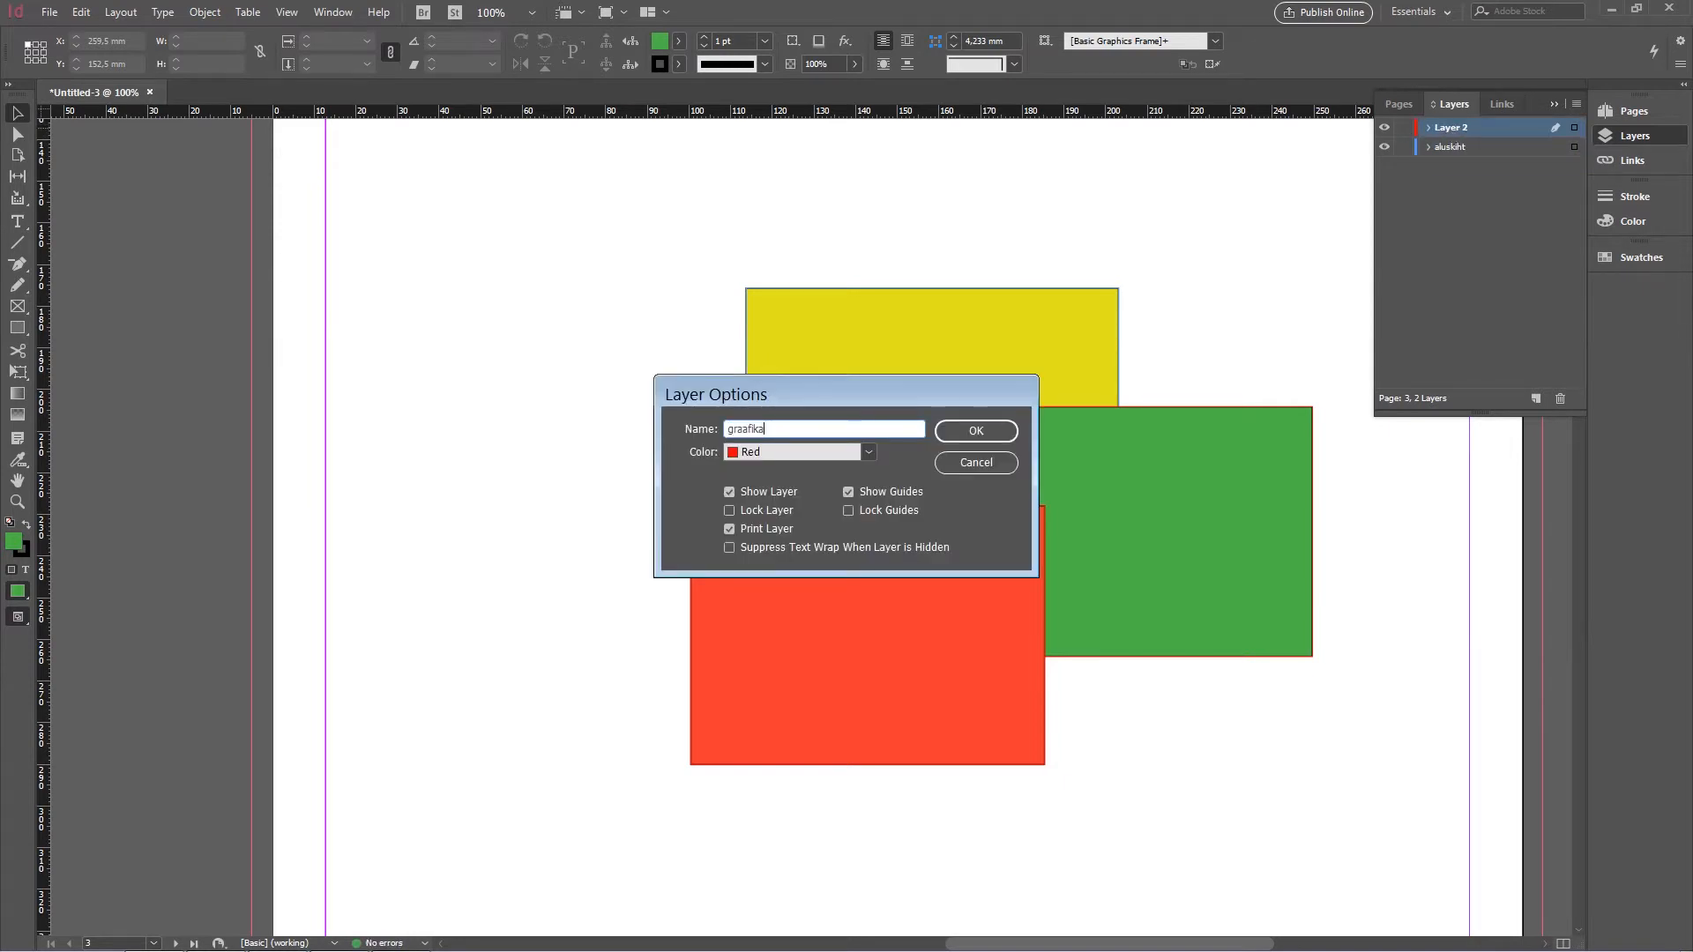
pyautogui.click(976, 430)
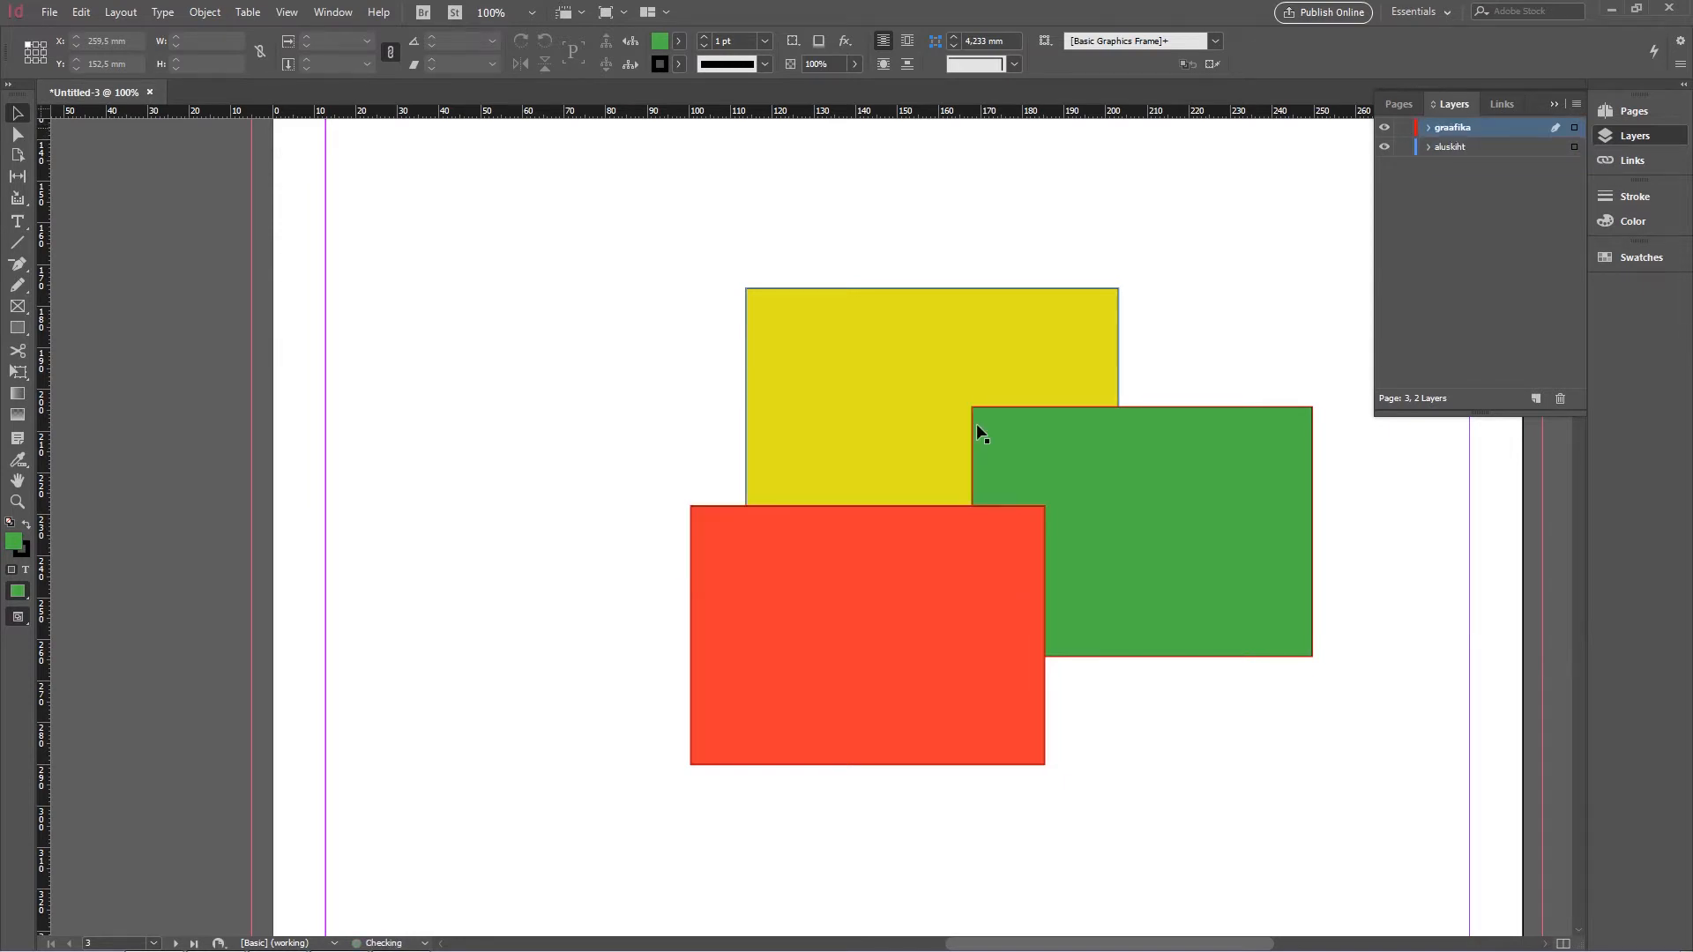
# - Hide and show the graafika layer and the aluskiht layer several times to check what each contains
pyautogui.click(1384, 128)
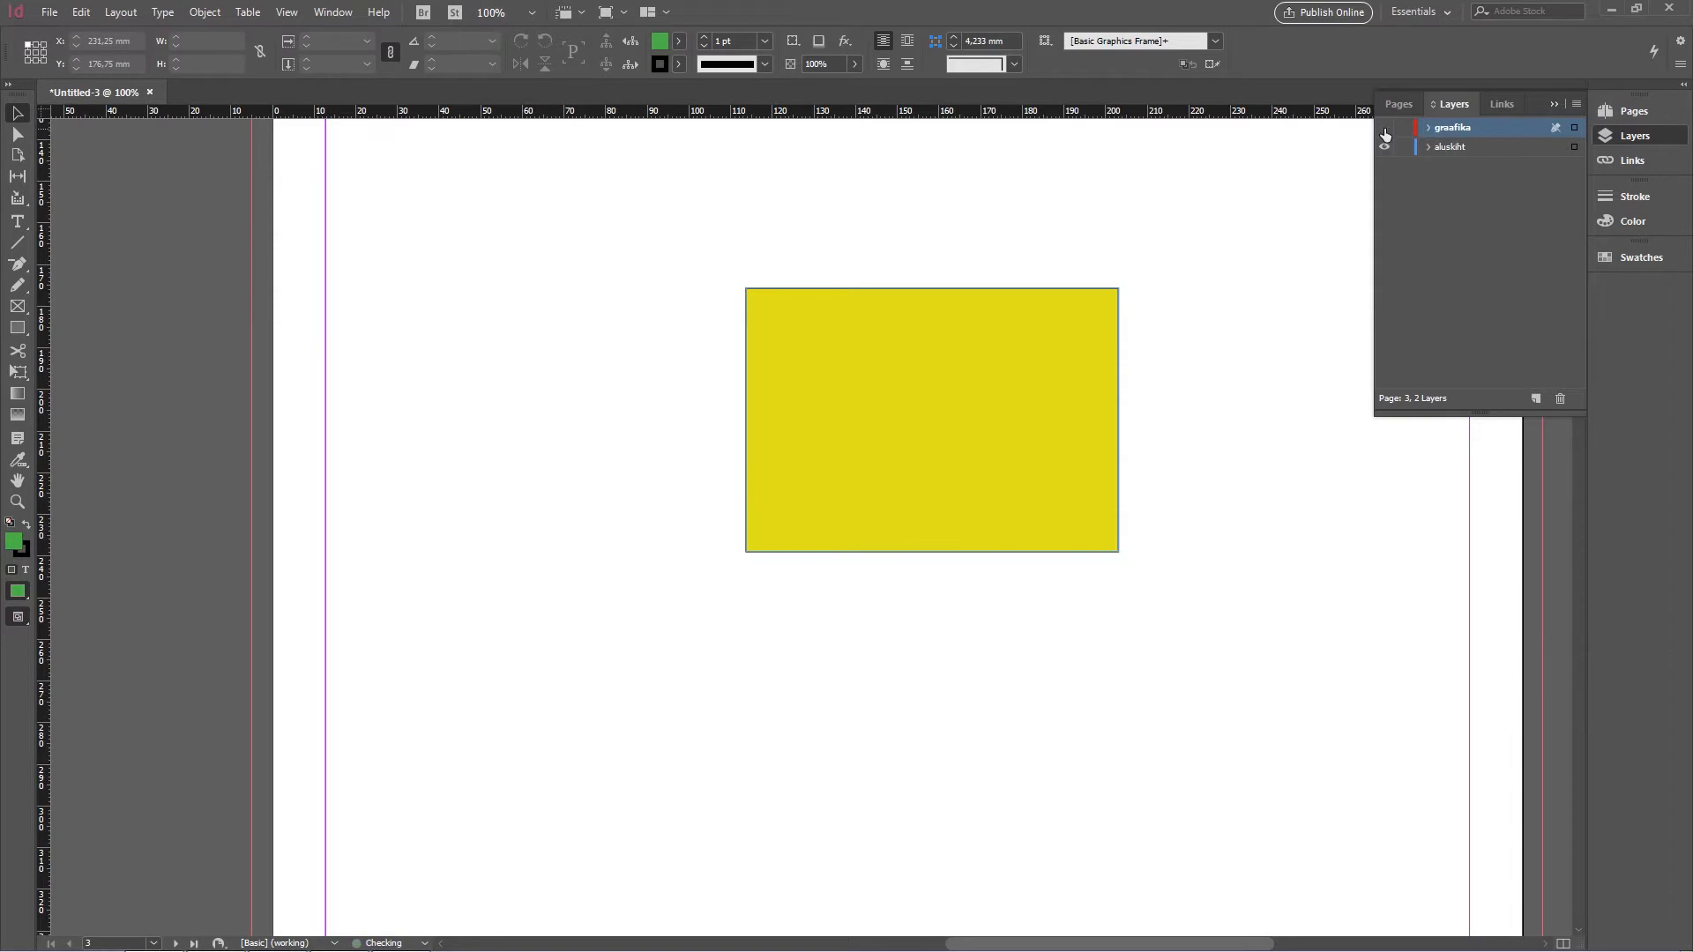
pyautogui.click(1385, 129)
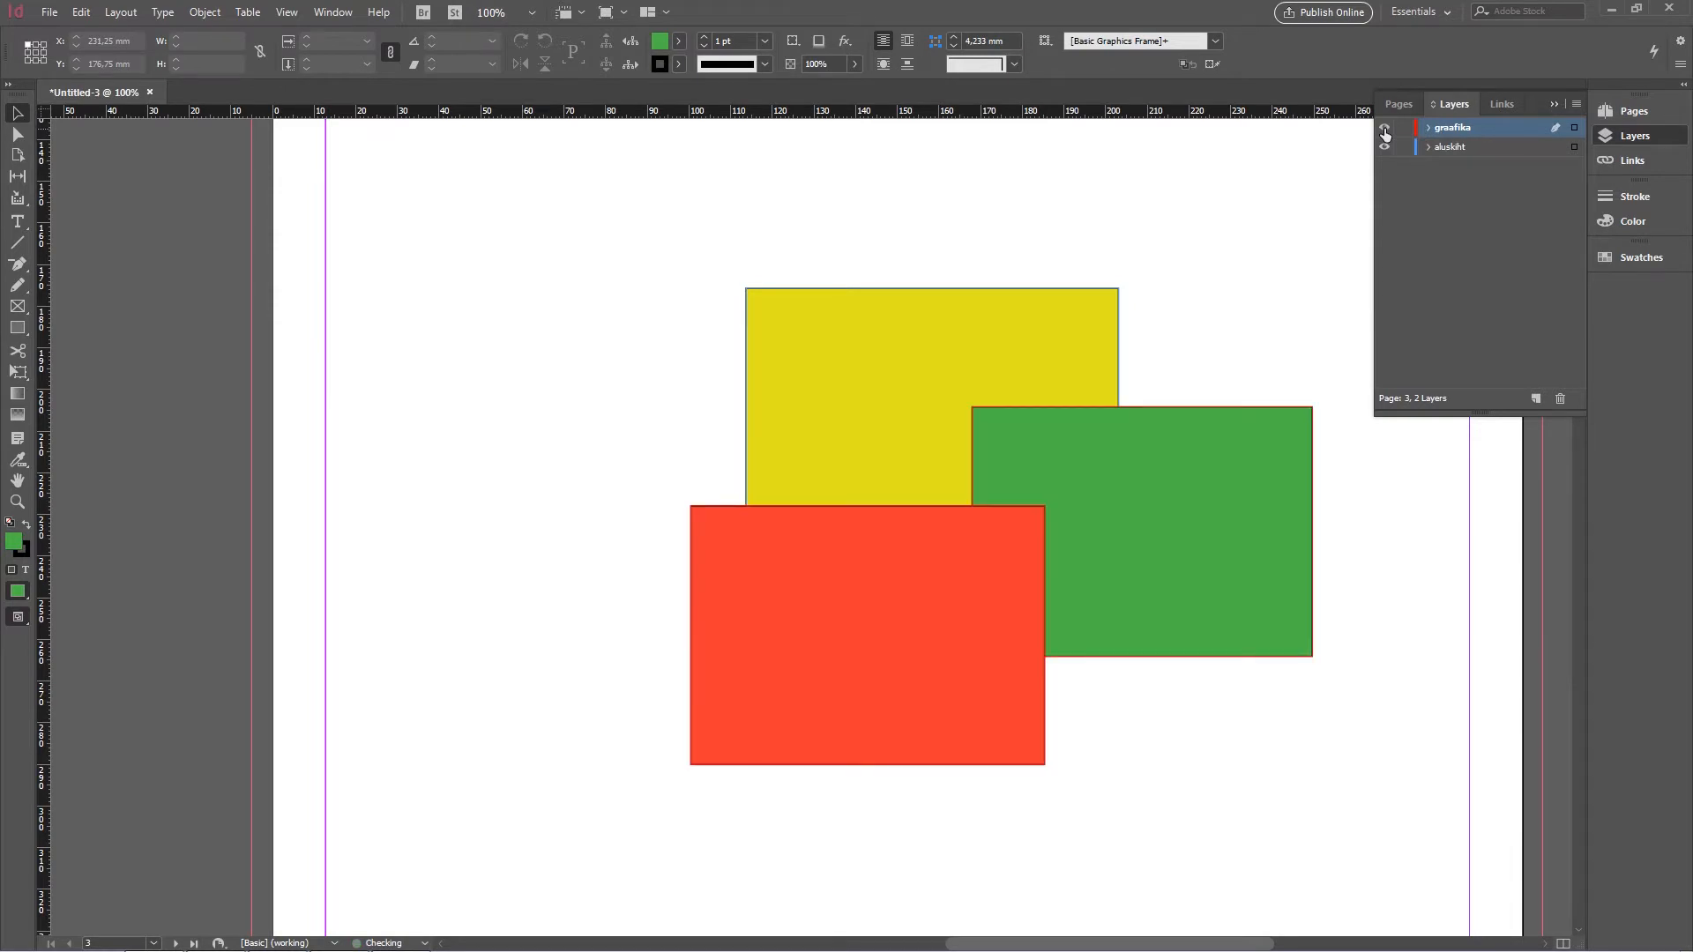
pyautogui.click(1385, 129)
pyautogui.click(1385, 129)
pyautogui.click(1384, 129)
pyautogui.click(1384, 128)
pyautogui.click(1384, 147)
pyautogui.click(1384, 147)
pyautogui.click(1384, 147)
pyautogui.click(1384, 147)
pyautogui.click(1384, 148)
pyautogui.click(1384, 148)
# - Enlarge the yellow rectangle to about 153.5 by 172.75 mm so it forms a background for the others
pyautogui.click(891, 370)
pyautogui.moveTo(746, 288); pyautogui.dragTo(591, 190)
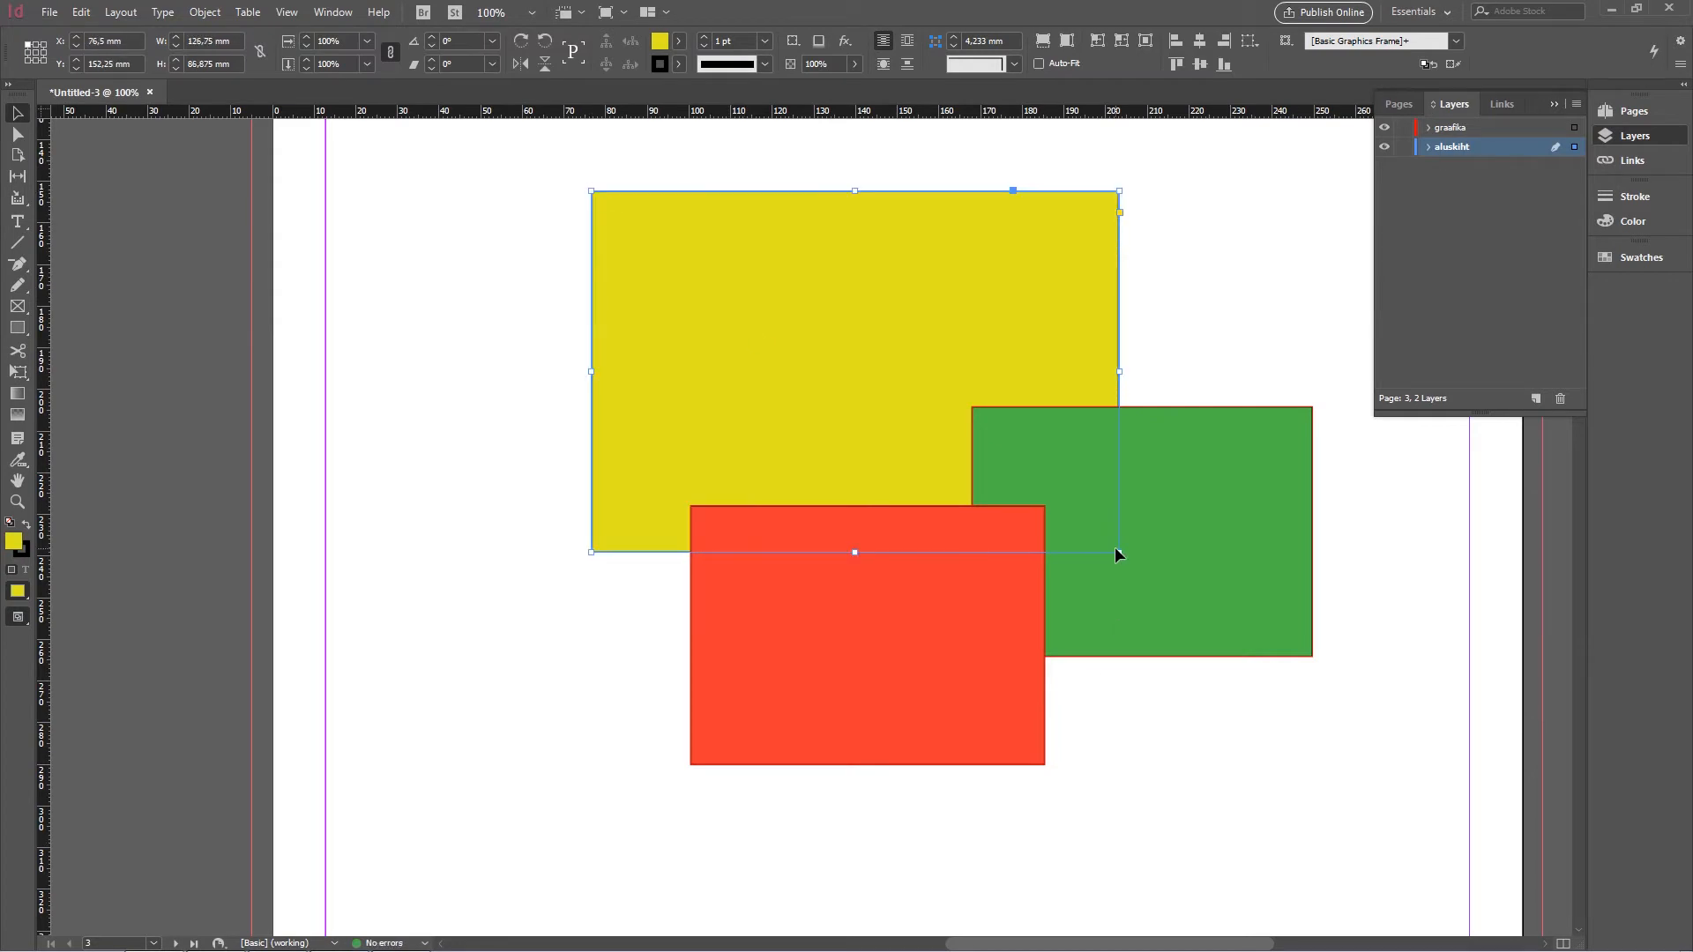
pyautogui.moveTo(1119, 552); pyautogui.dragTo(1230, 909)
# - Move the red and green rectangles apart over the yellow one, and shift the yellow rectangle to X 75.5 mm, Y 154 mm
pyautogui.click(1281, 531)
pyautogui.moveTo(940, 599); pyautogui.dragTo(749, 593)
pyautogui.moveTo(1116, 528)
pyautogui.mouseDown()
pyautogui.moveTo(994, 487)
pyautogui.moveTo(1095, 505)
pyautogui.mouseUp()
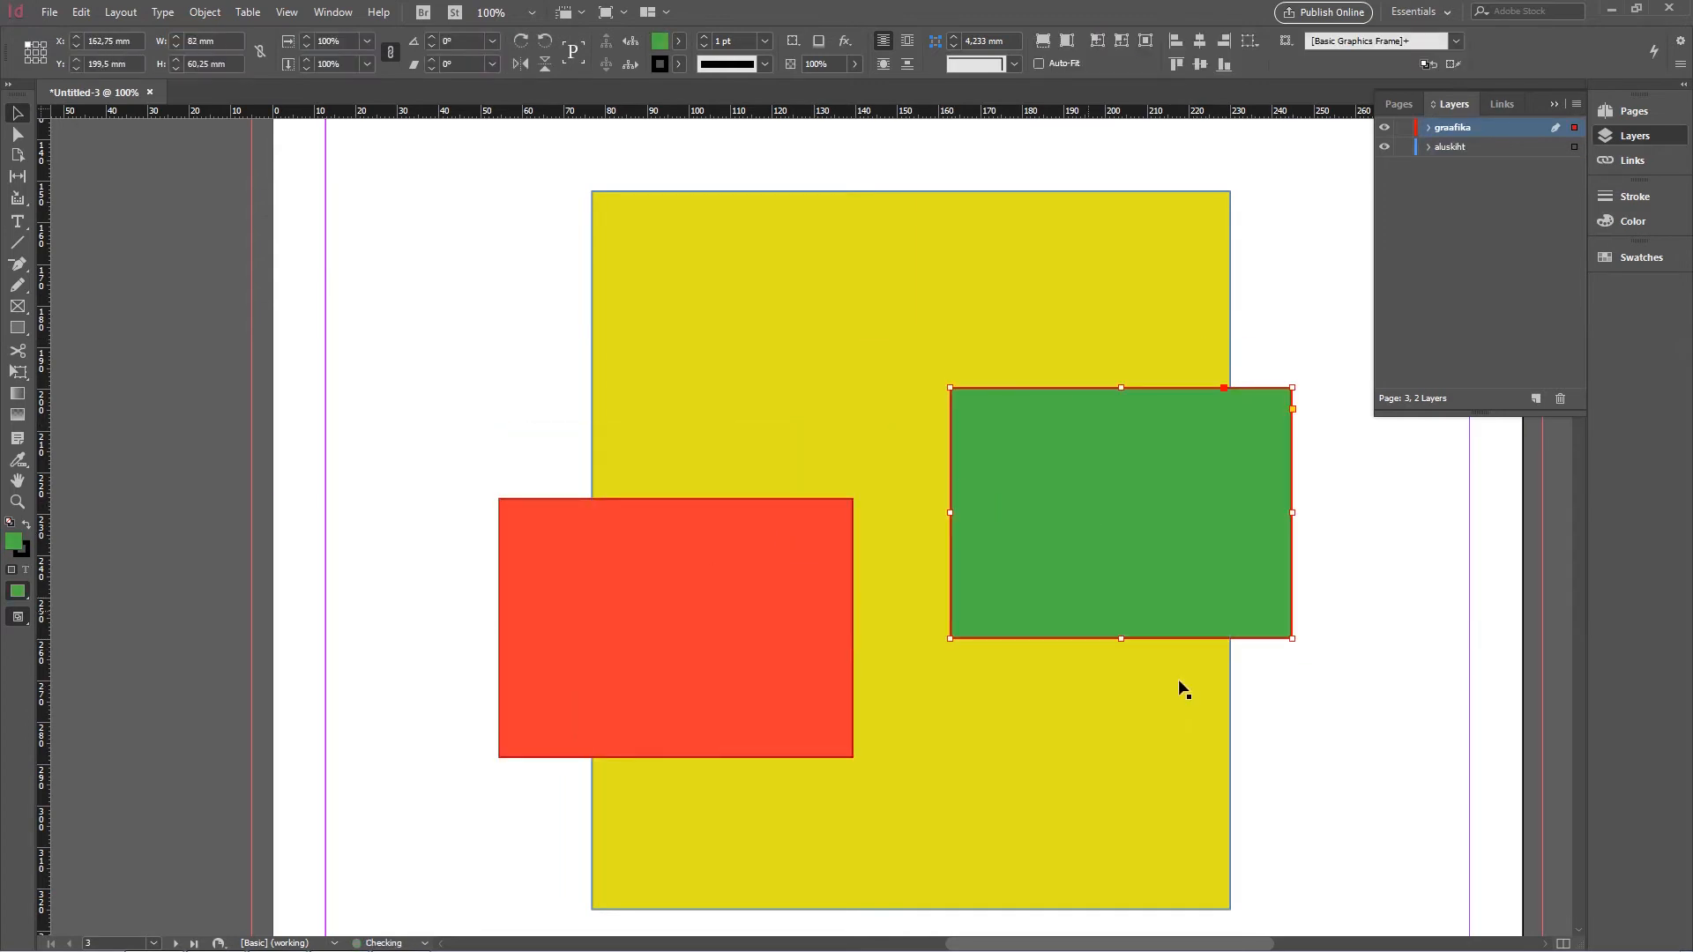
pyautogui.moveTo(819, 627); pyautogui.dragTo(858, 642)
pyautogui.moveTo(864, 378); pyautogui.dragTo(942, 602)
pyautogui.moveTo(1016, 767); pyautogui.dragTo(934, 551)
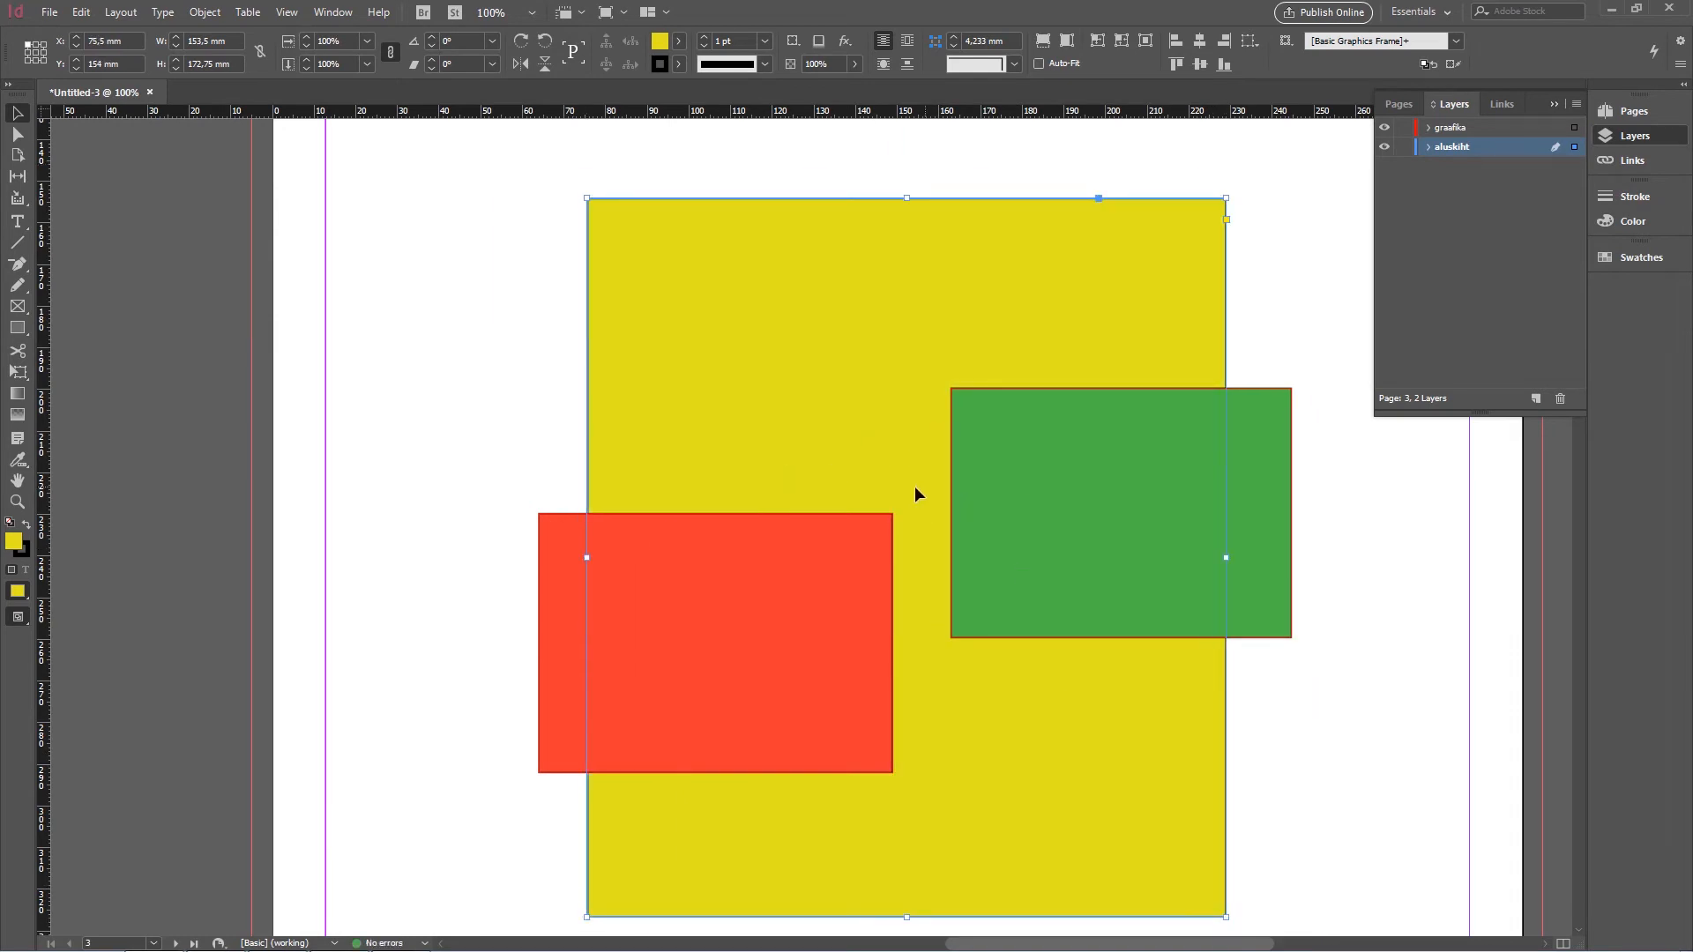
# - Lock the aluskiht layer and try to select and move the yellow rectangle on it
pyautogui.click(1403, 147)
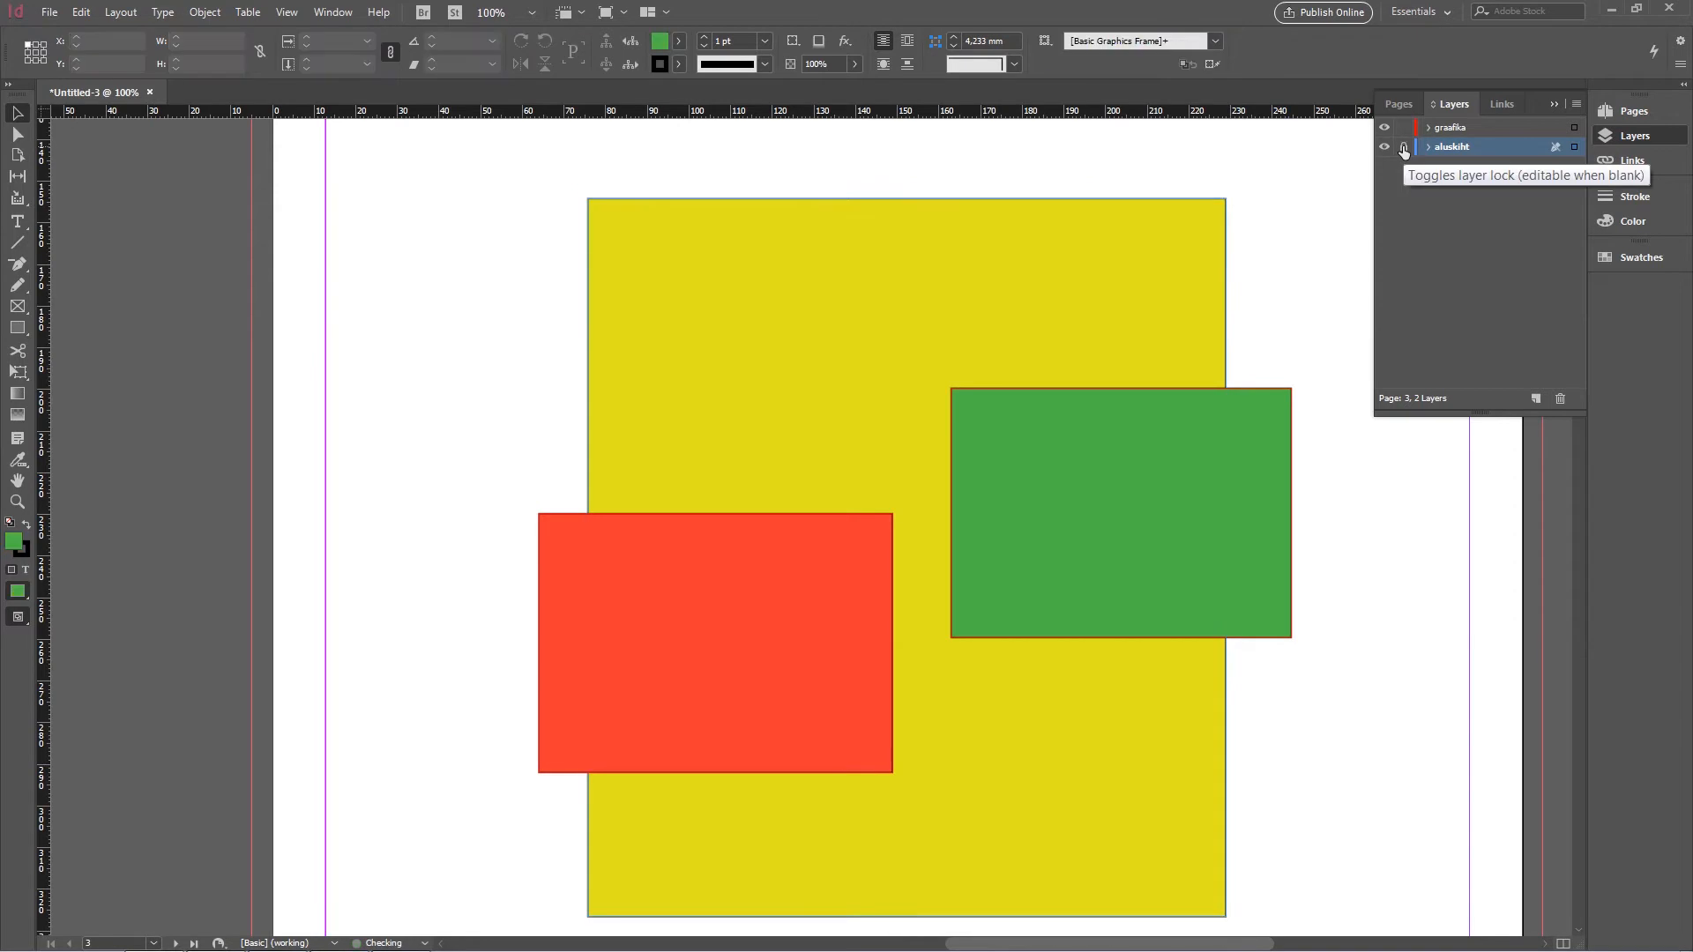
pyautogui.click(732, 538)
pyautogui.moveTo(738, 317); pyautogui.dragTo(796, 409)
pyautogui.moveTo(718, 283); pyautogui.dragTo(764, 362)
pyautogui.moveTo(532, 132); pyautogui.dragTo(666, 272)
# - Move the green rectangle and place the red one at X 52 mm, Y 200 mm, hiding and showing the graafika layer
pyautogui.moveTo(993, 492); pyautogui.dragTo(924, 478)
pyautogui.moveTo(758, 629); pyautogui.dragTo(707, 505)
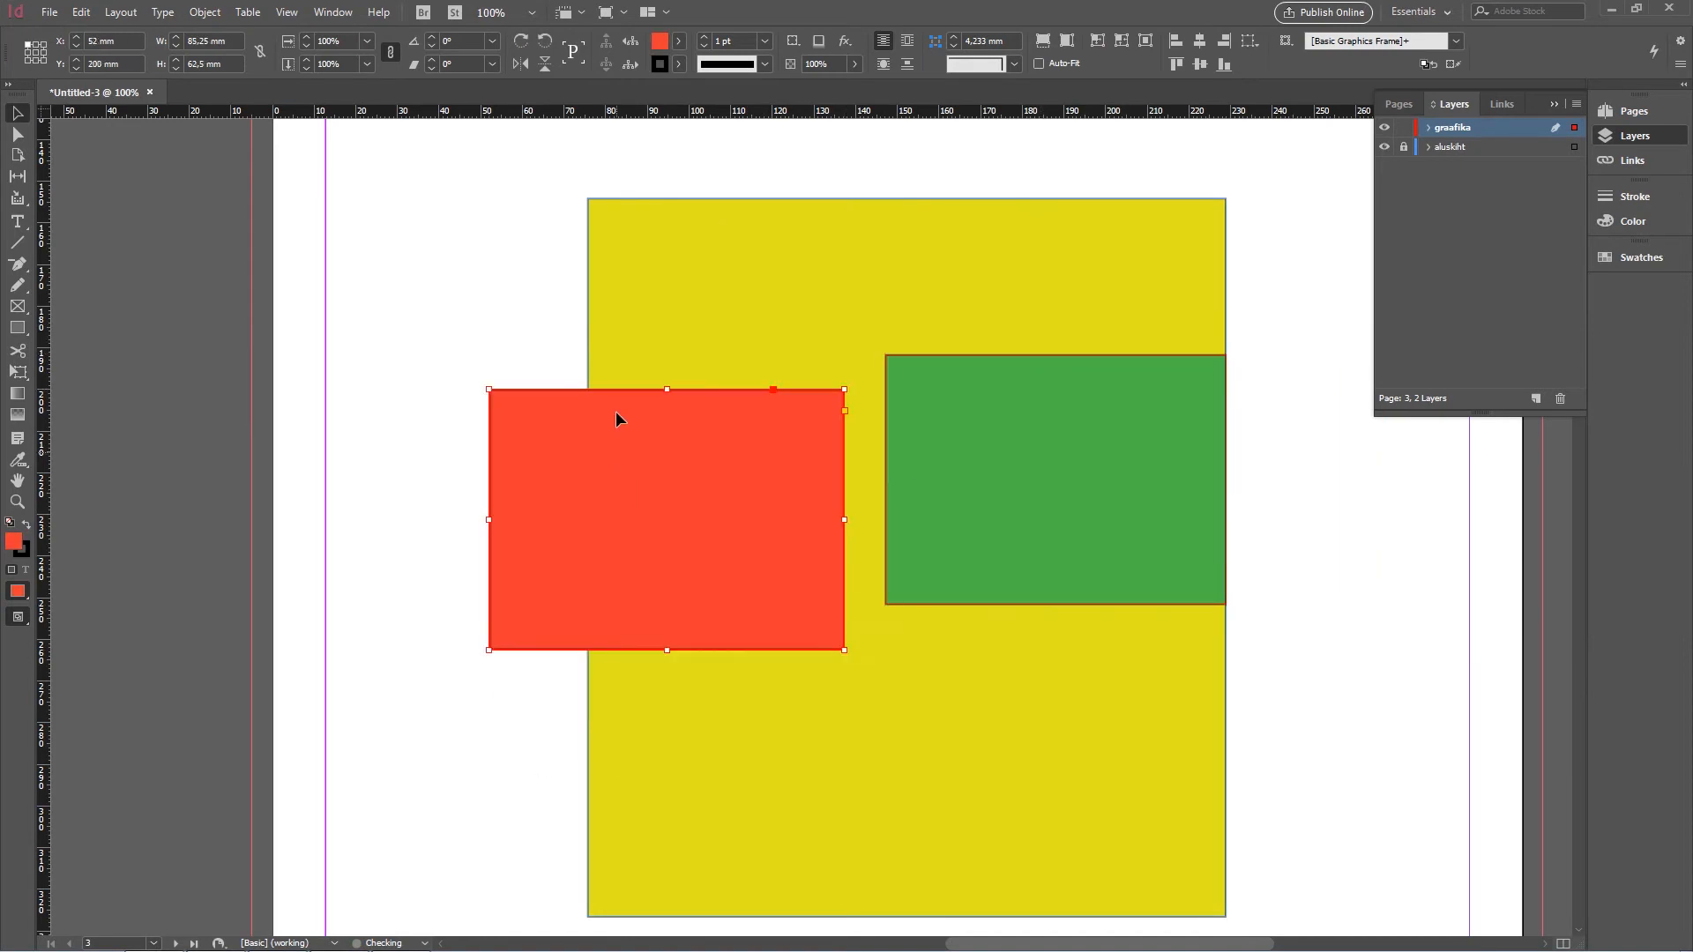
pyautogui.click(1384, 127)
pyautogui.click(1383, 128)
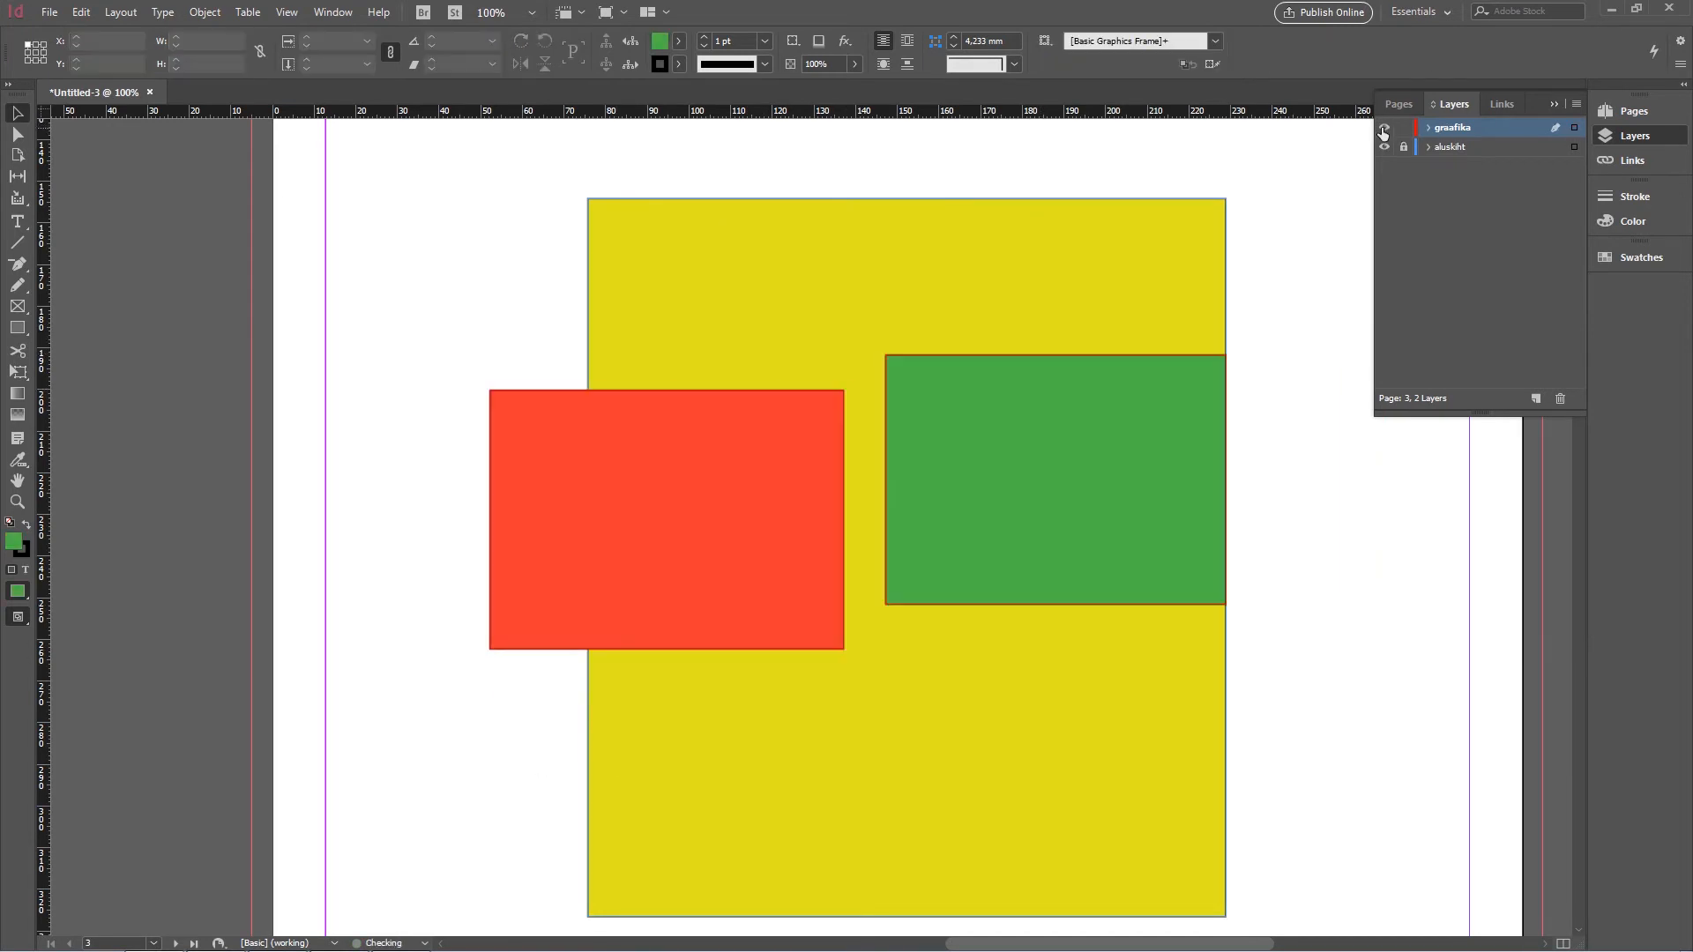
# - Unlock the aluskiht layer and move the red rectangle over the green one to X 101.5 mm, Y 202.25 mm
pyautogui.click(1404, 148)
pyautogui.moveTo(743, 430); pyautogui.dragTo(951, 441)
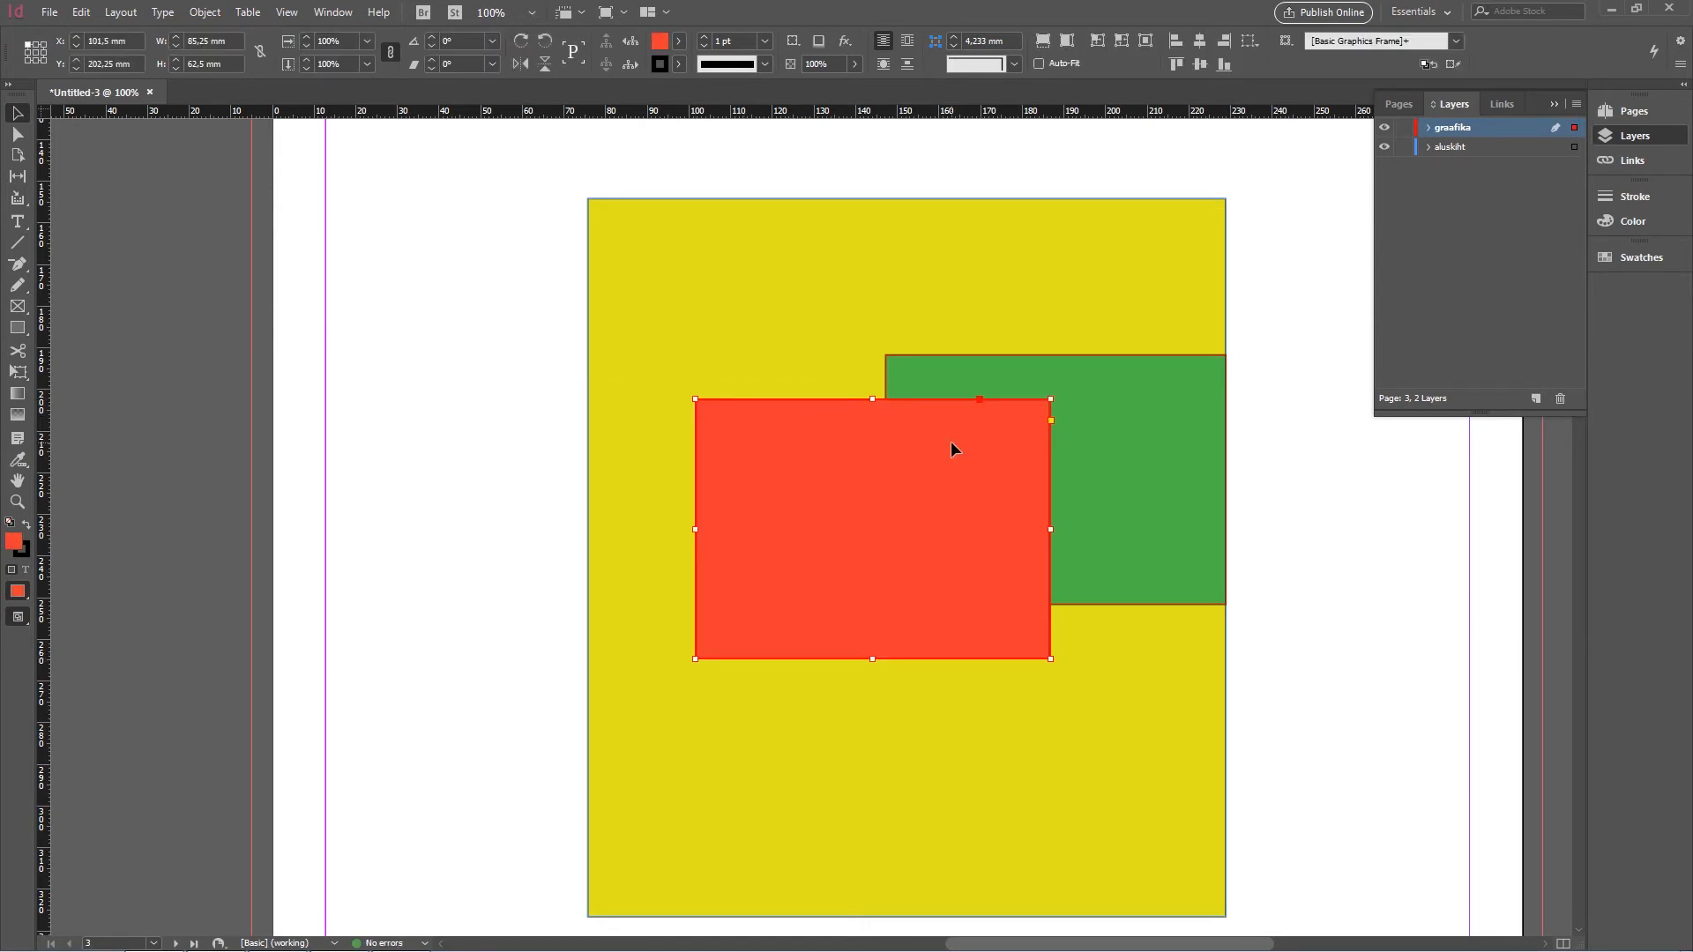
# - Look at the Arrange options for the red rectangle and hide and show the graafika layer to check its contents
pyautogui.rightClick(950, 441)
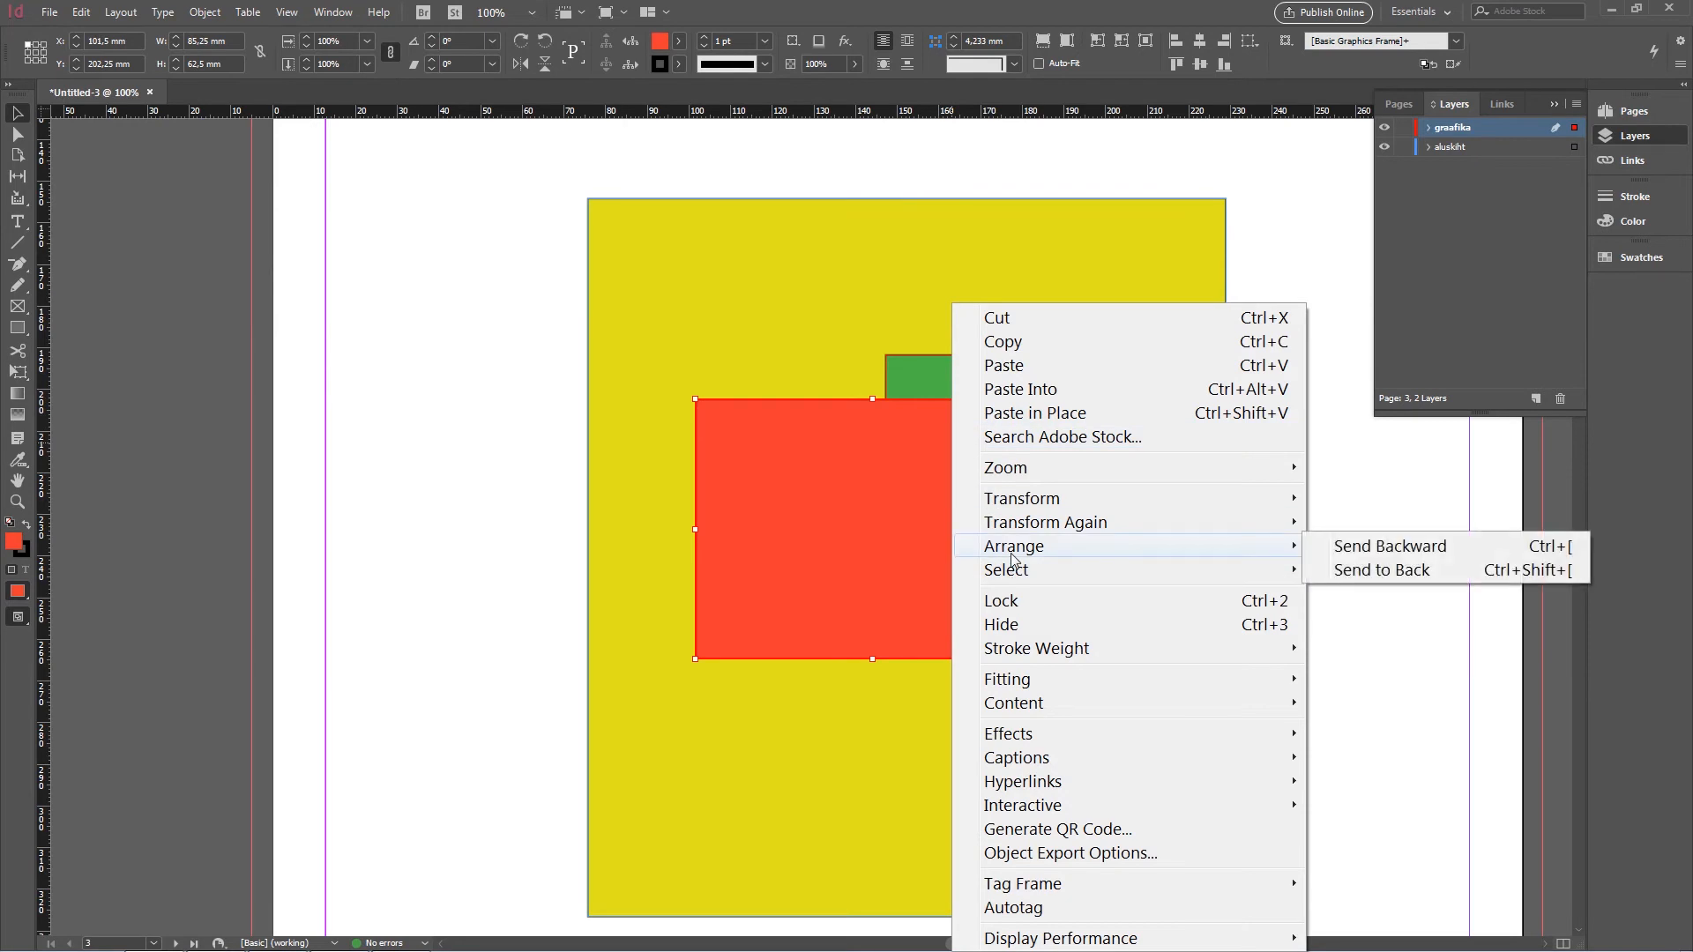
pyautogui.moveTo(1014, 557)
pyautogui.click(1331, 160)
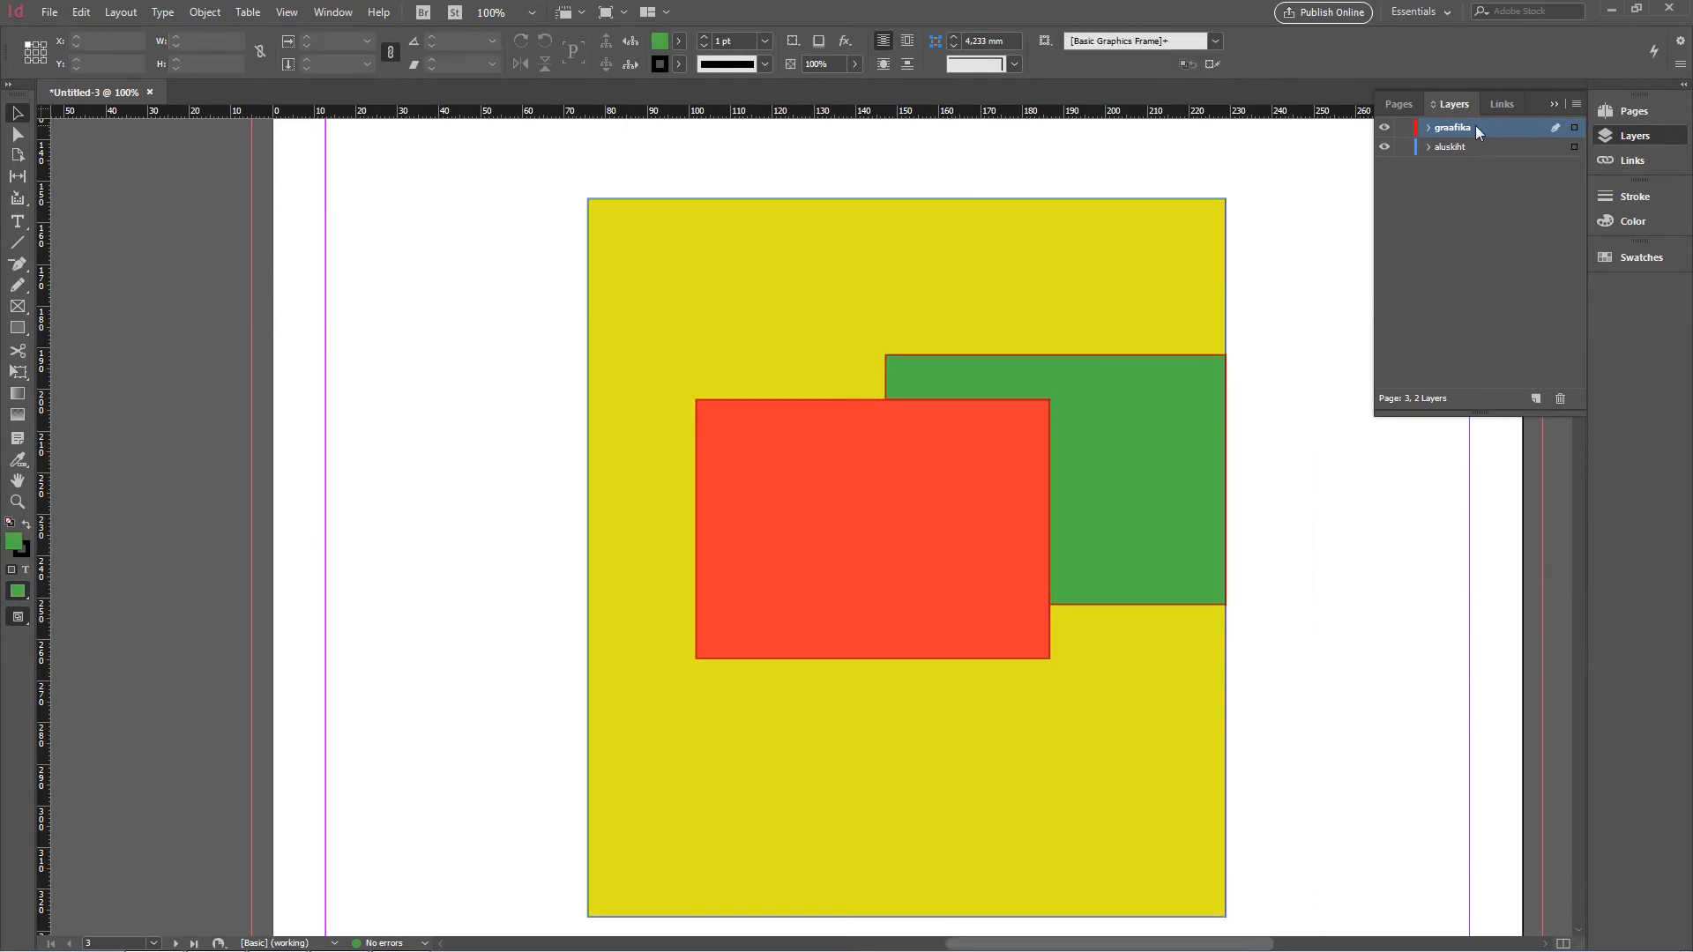
pyautogui.click(1383, 127)
pyautogui.click(1382, 127)
pyautogui.click(1383, 127)
pyautogui.click(1383, 127)
# - Move the green rectangle fully inside the yellow one and send the red rectangle to the back of the graafika layer
pyautogui.moveTo(1145, 409); pyautogui.dragTo(1085, 367)
pyautogui.click(755, 437)
pyautogui.rightClick(749, 425)
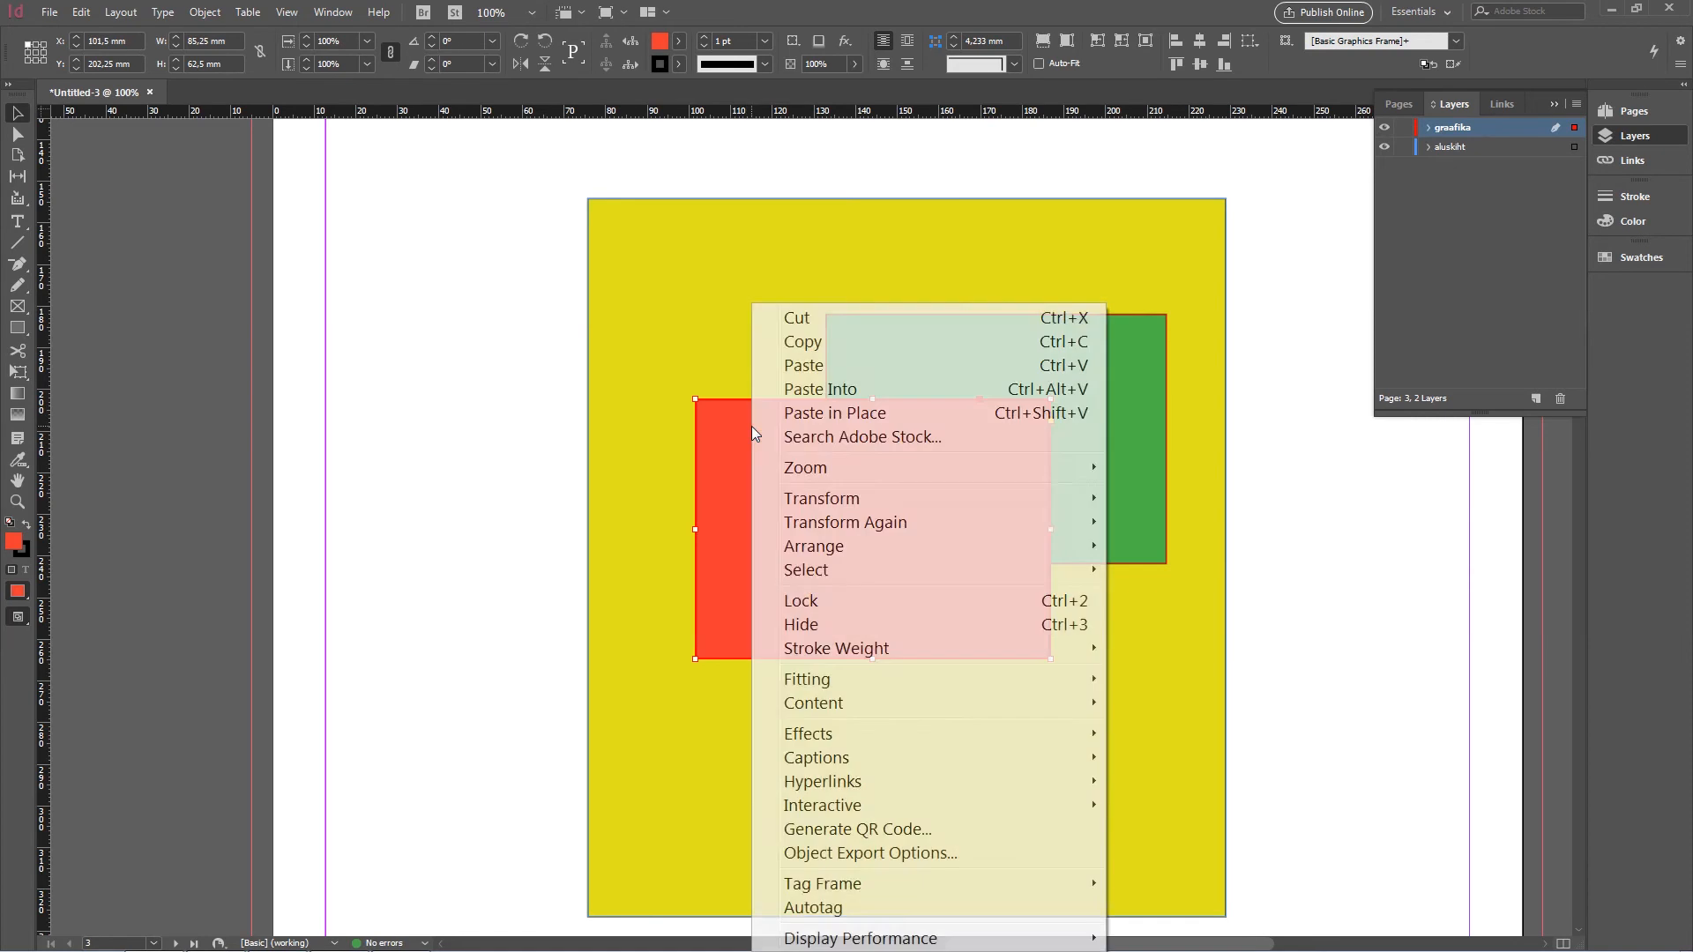
pyautogui.moveTo(856, 549)
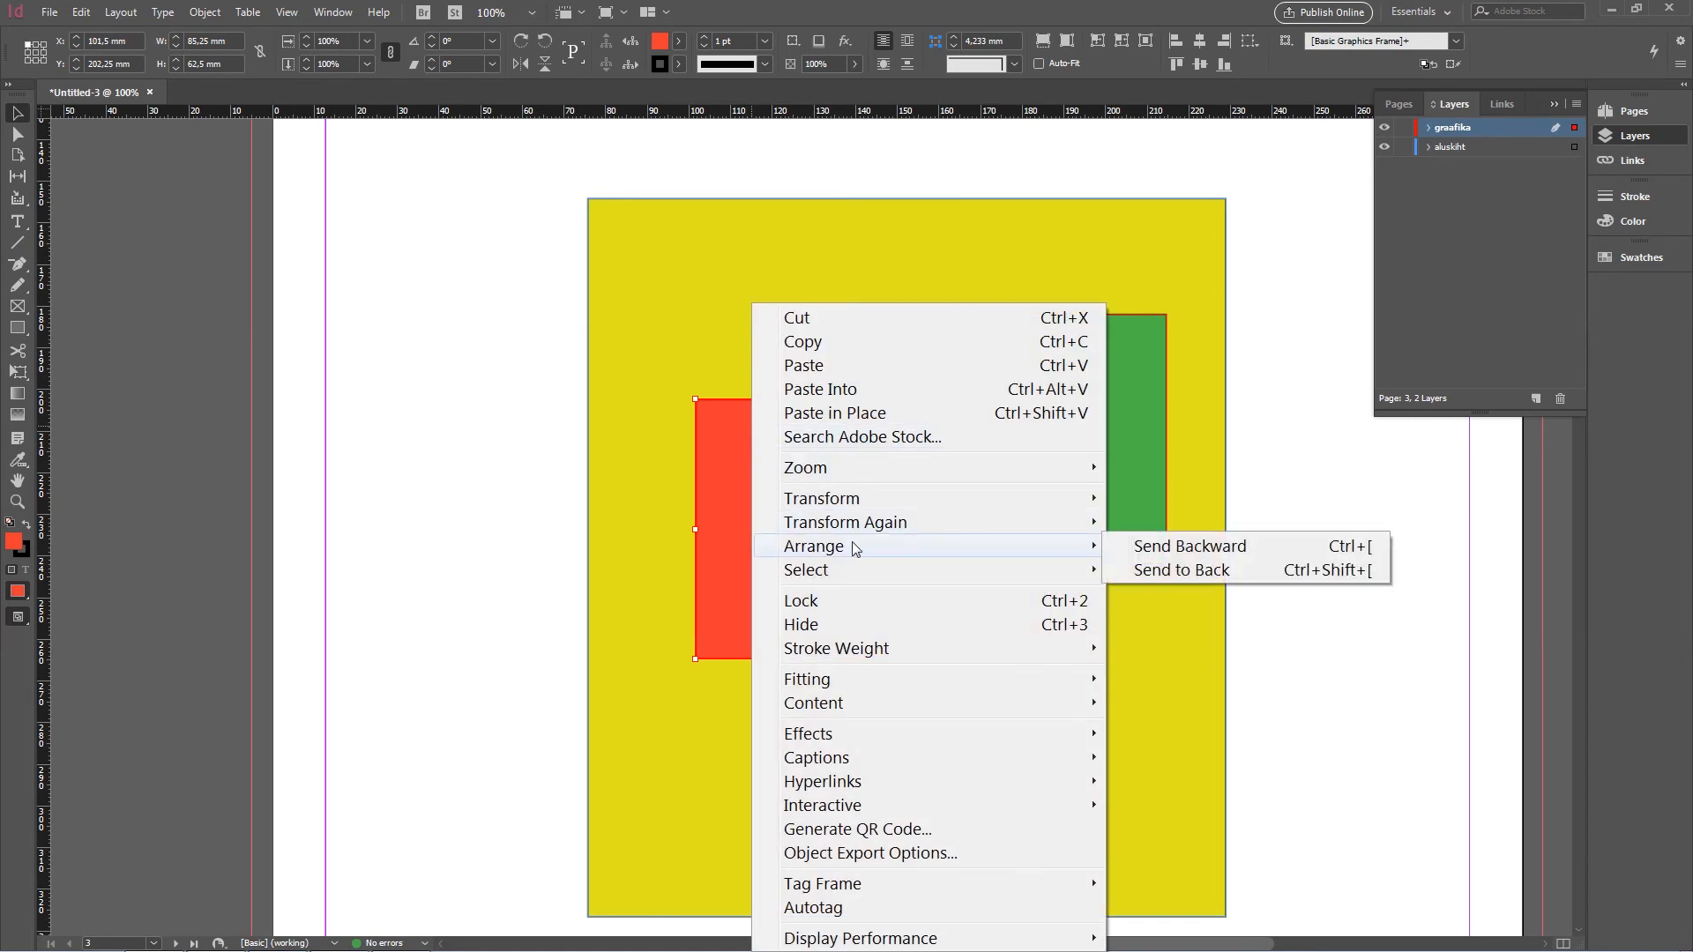
pyautogui.click(1219, 571)
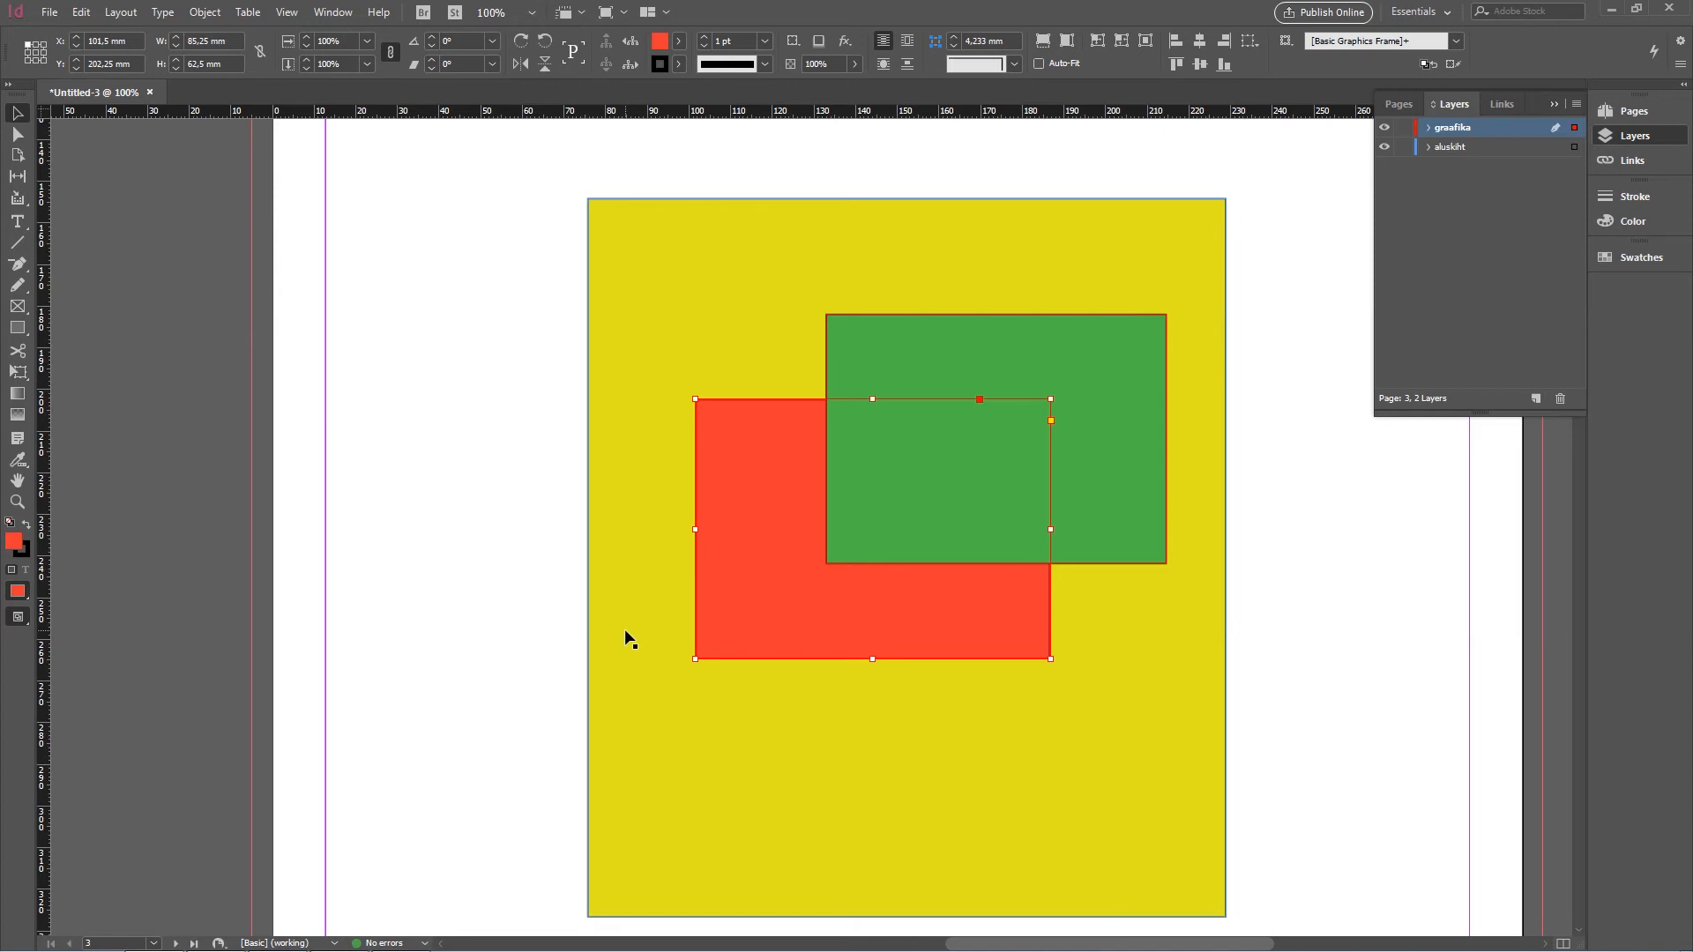
# - Expand the graafika layer and move the red rectangle's entry above the green one's in the stacking order
pyautogui.click(1430, 131)
pyautogui.click(1461, 148)
pyautogui.click(1463, 169)
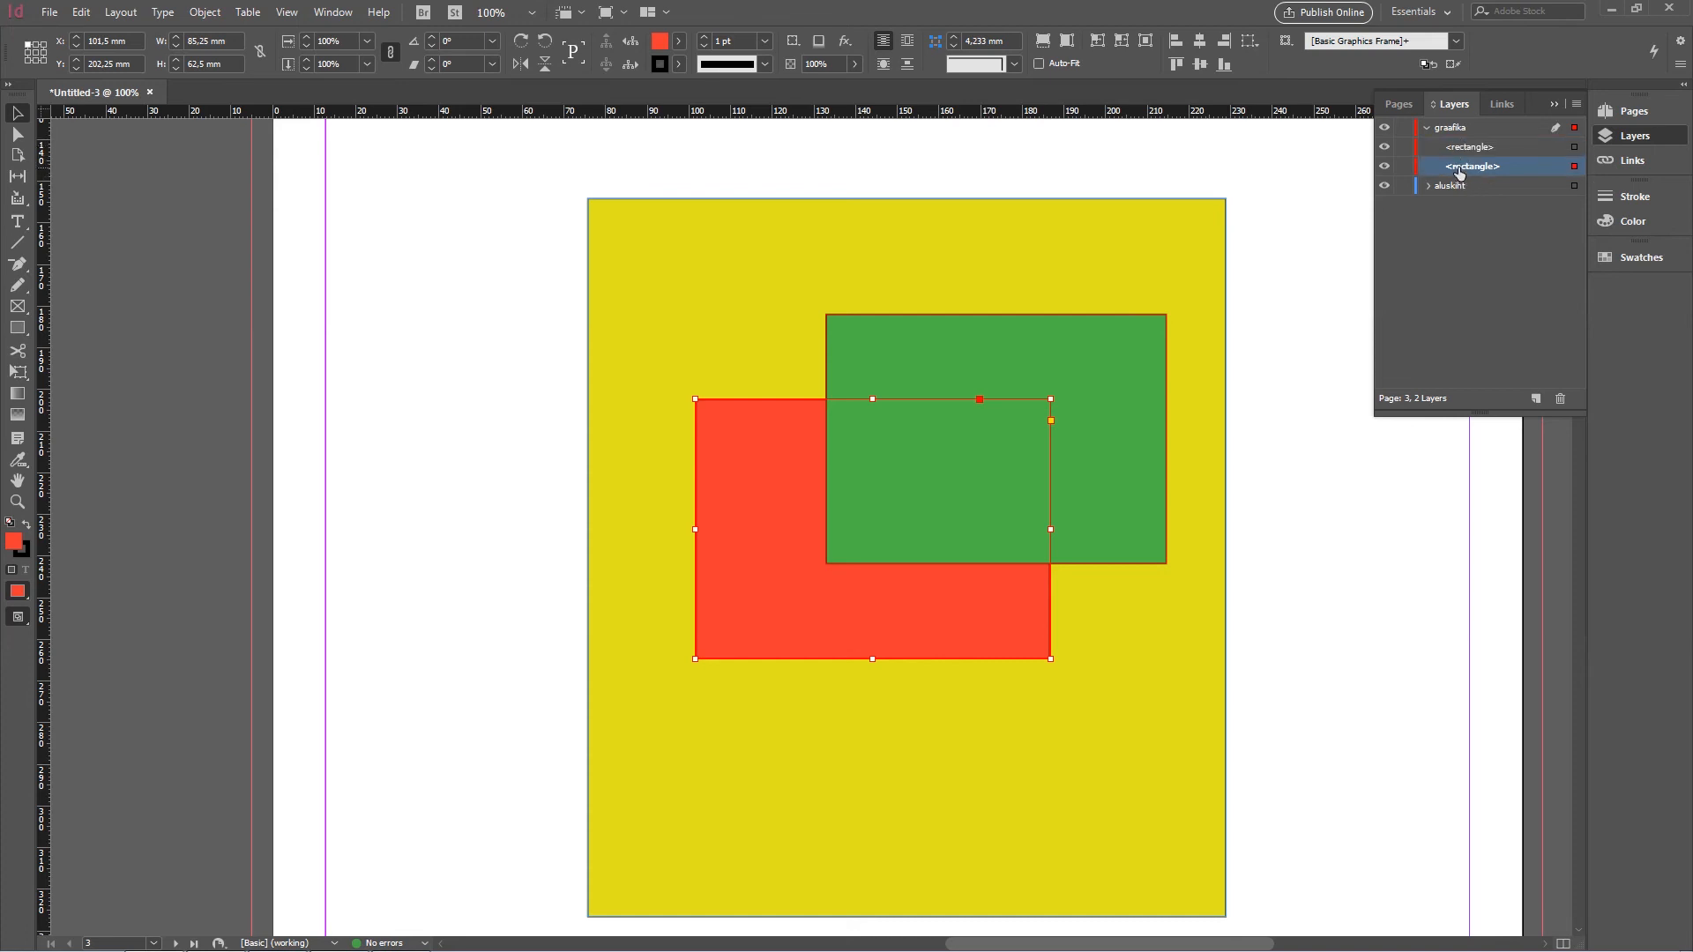
pyautogui.moveTo(1453, 171); pyautogui.dragTo(1456, 141)
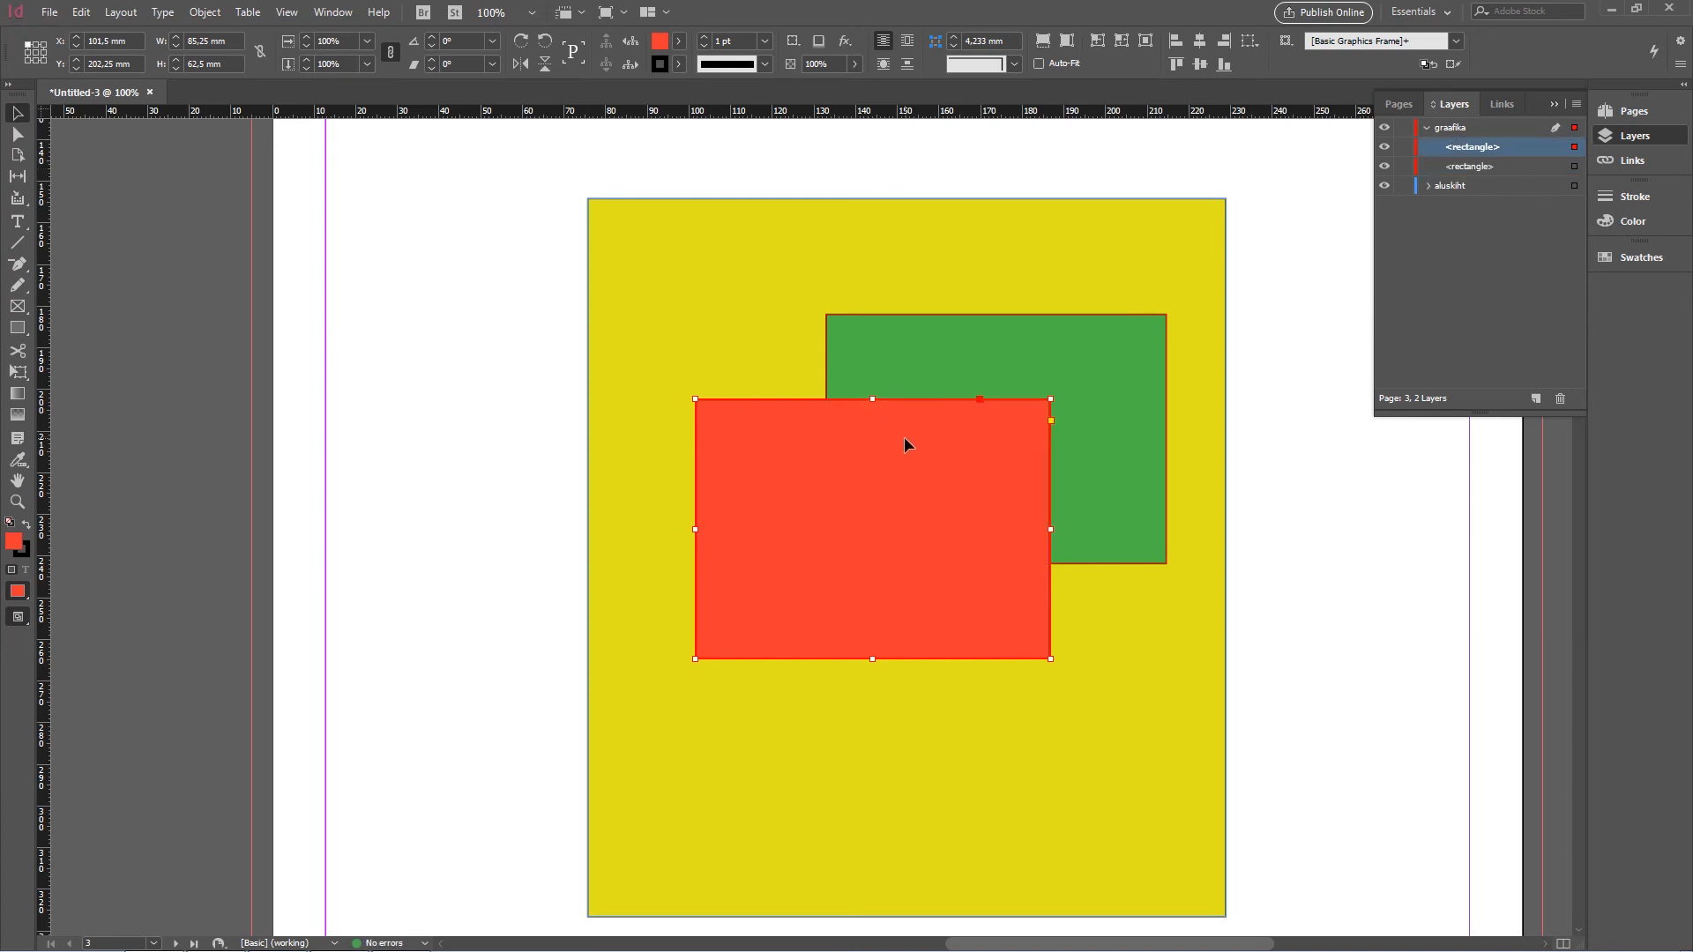
pyautogui.click(1466, 356)
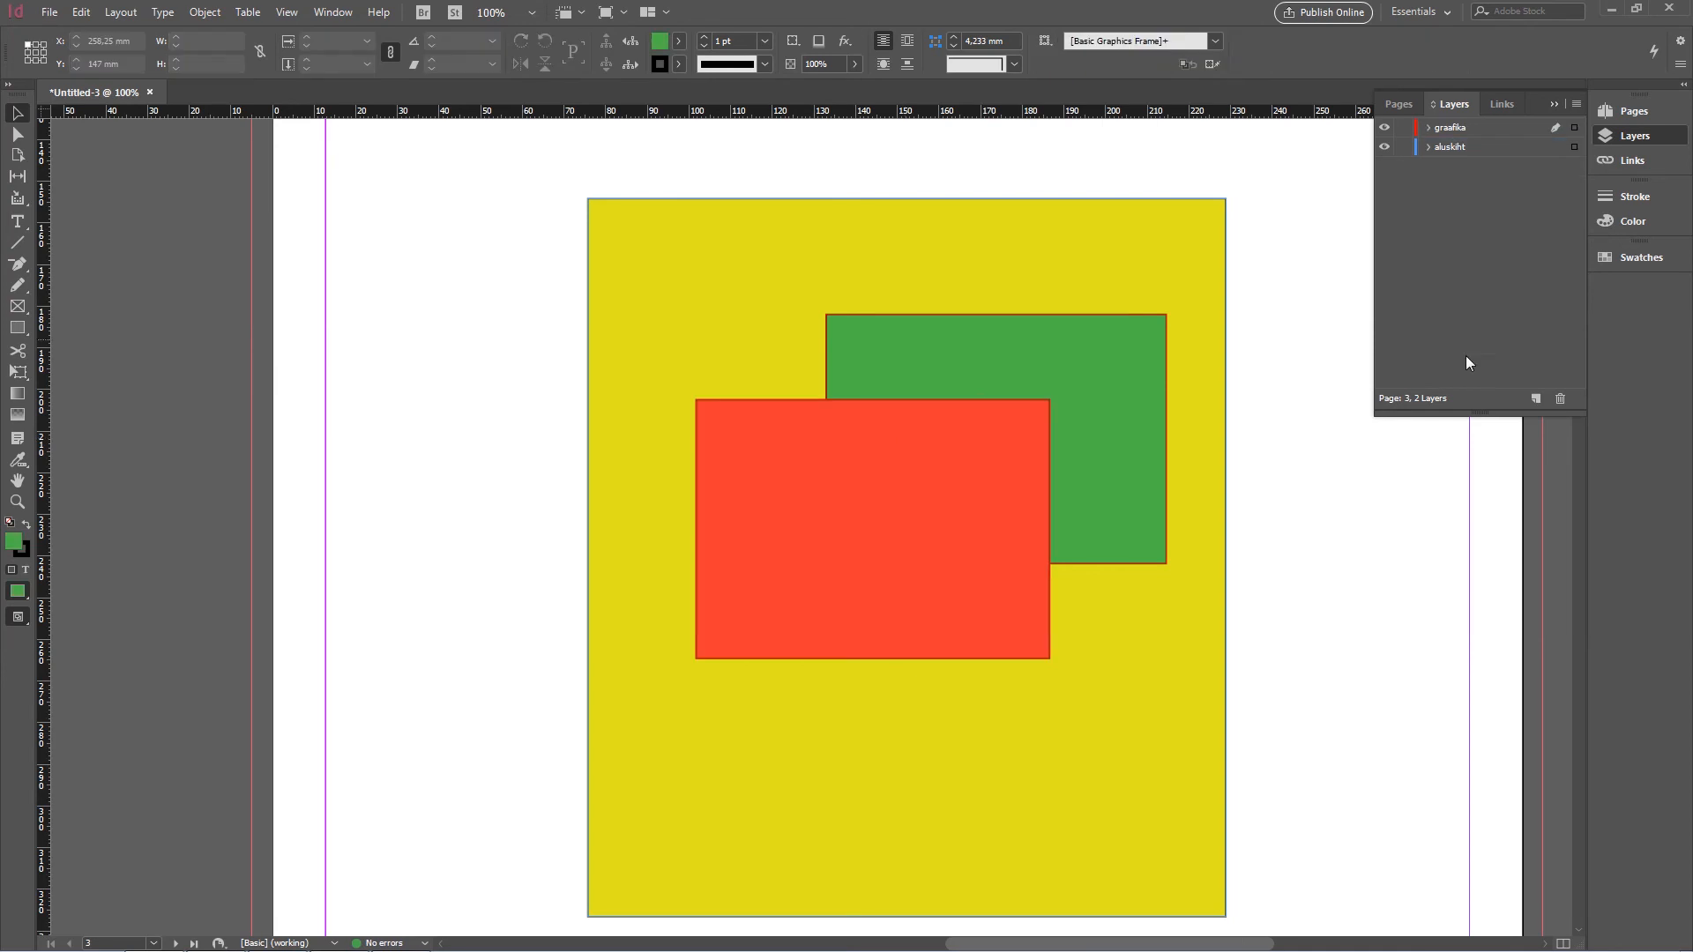
# - Add a new layer above graafika and delete that new layer again
pyautogui.click(1536, 400)
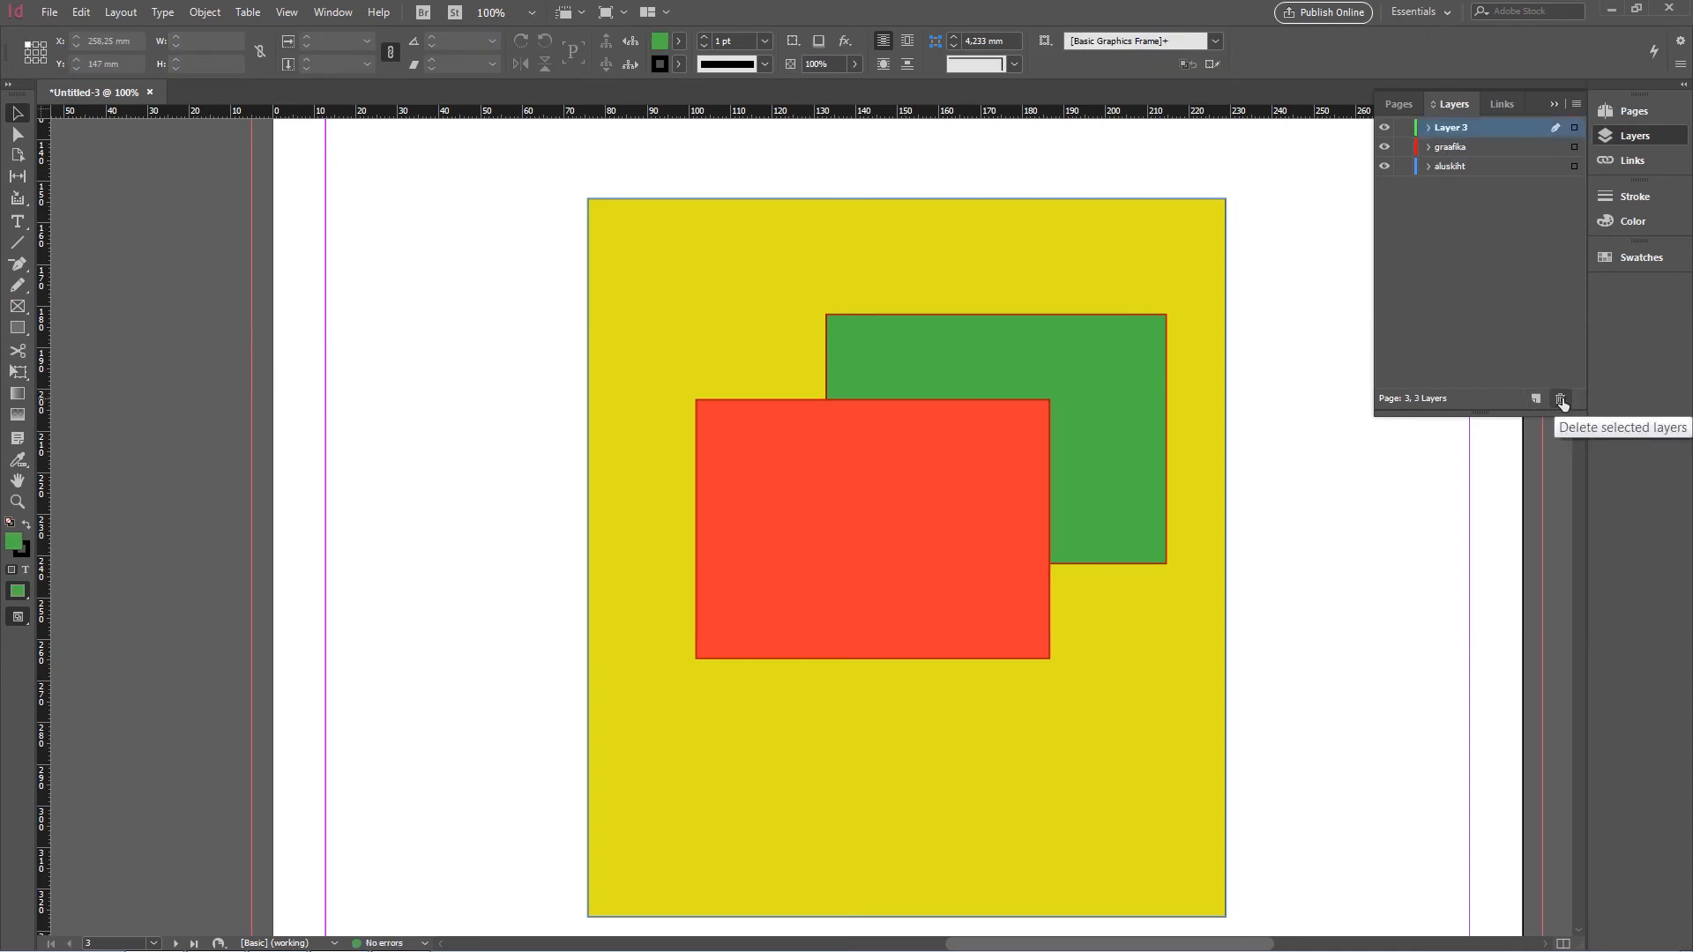
pyautogui.click(1561, 399)
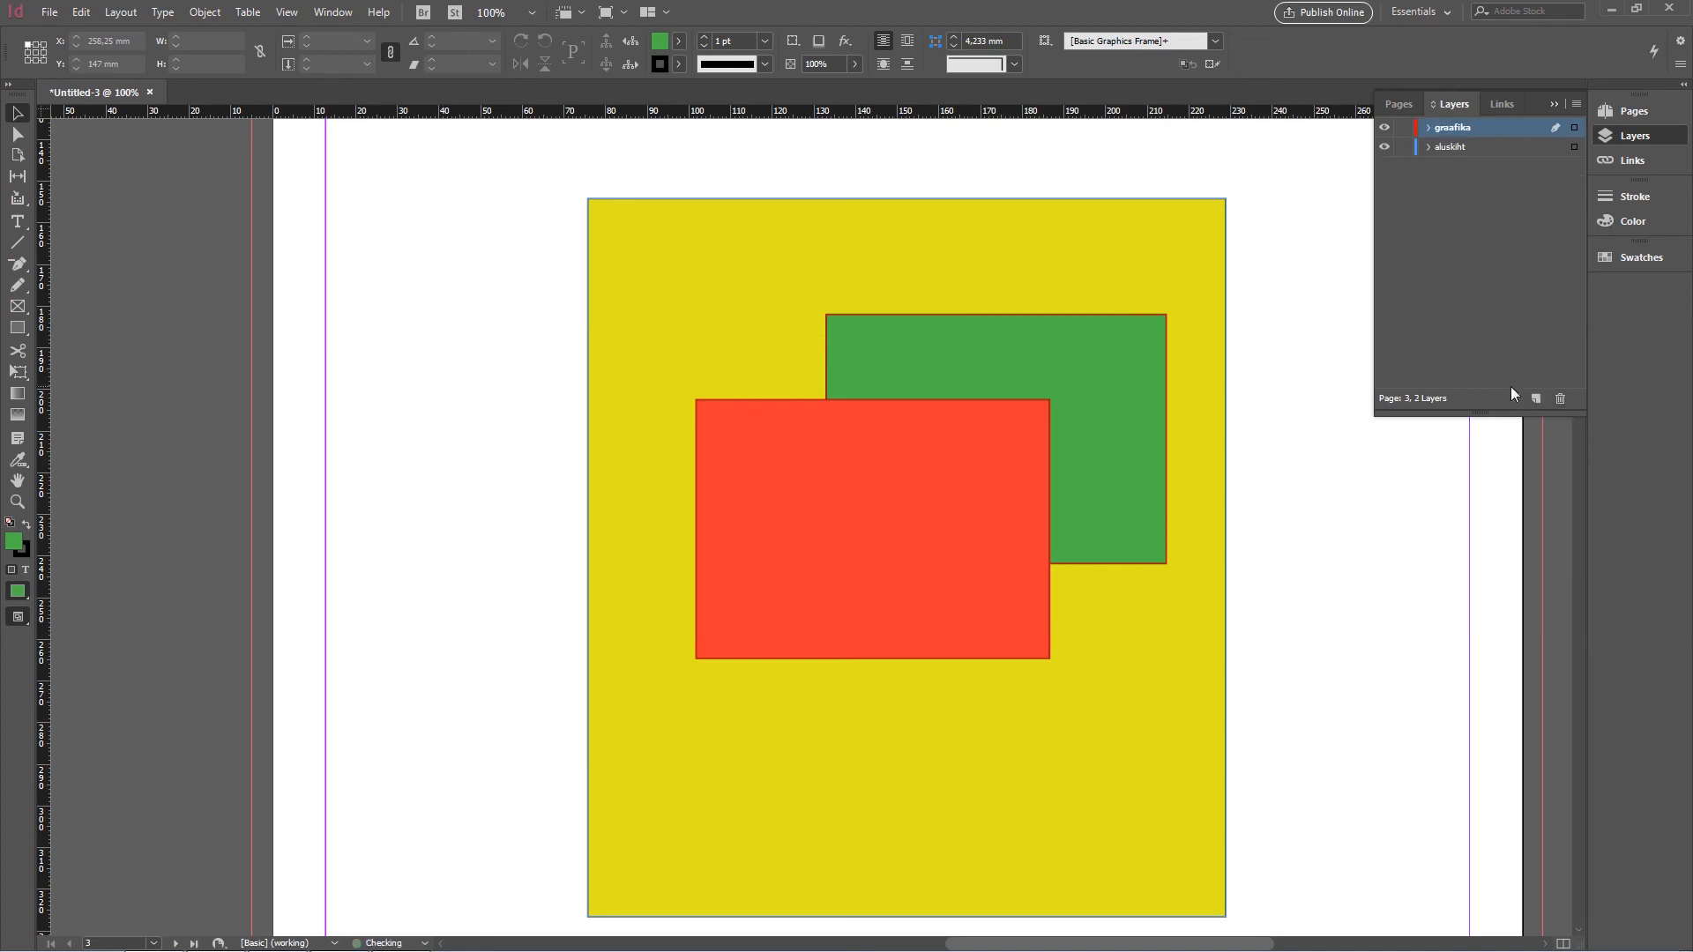
# - Select the red rectangle and move it from the graafika layer to the aluskiht layer
pyautogui.click(1033, 373)
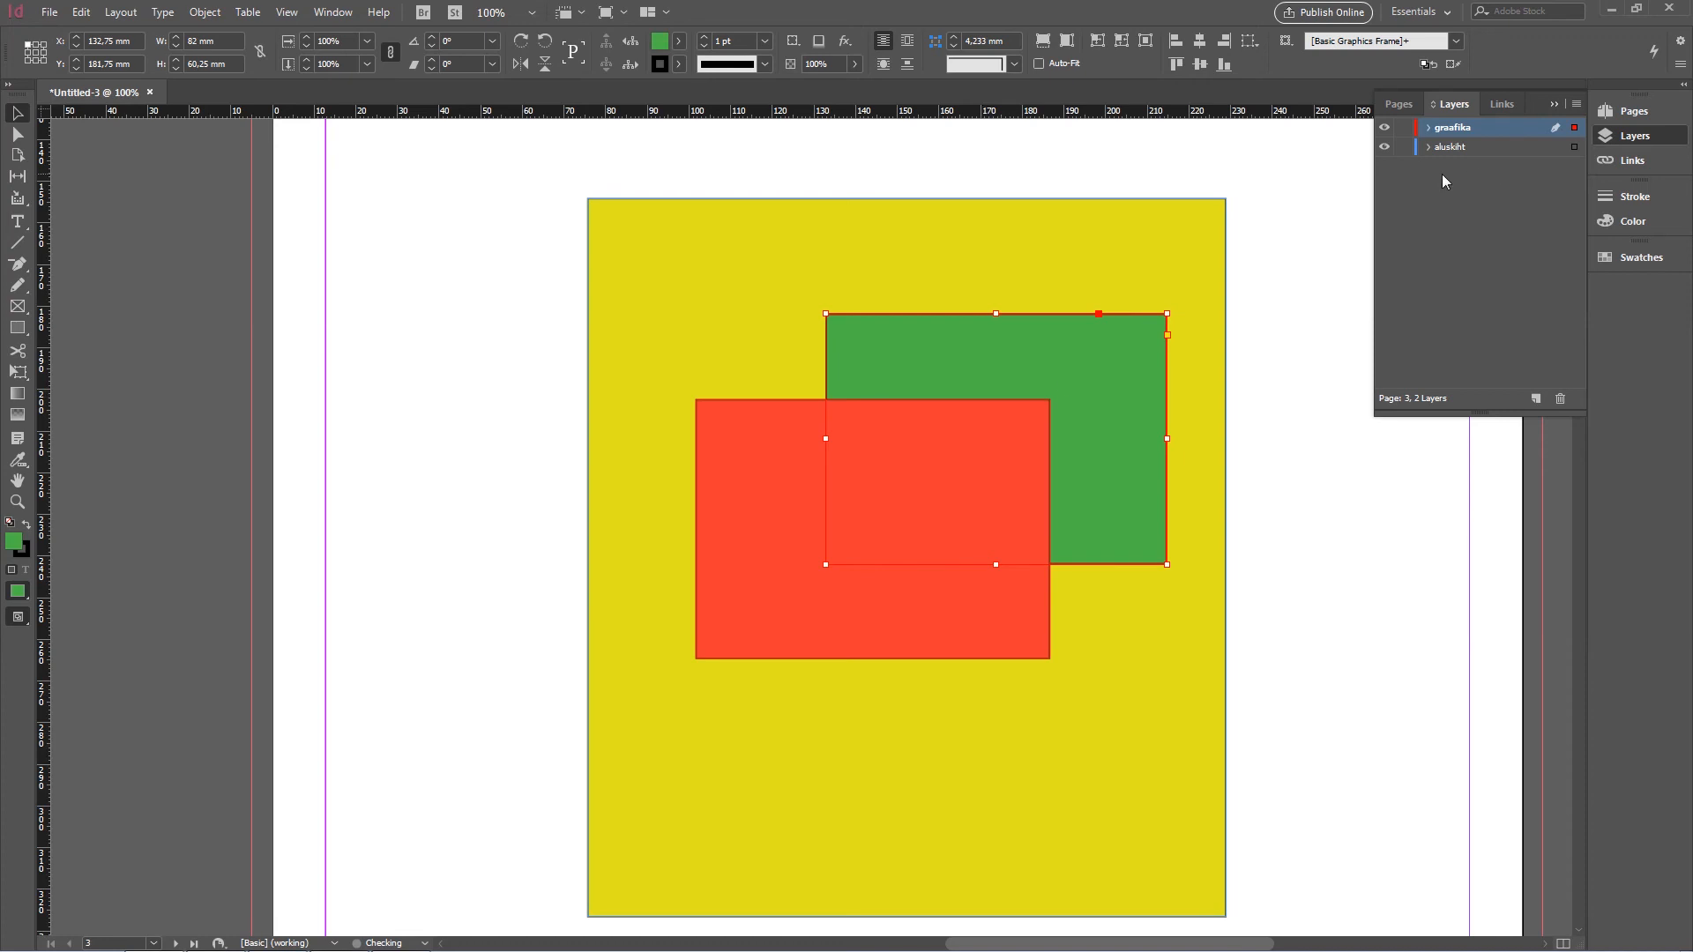
pyautogui.click(747, 532)
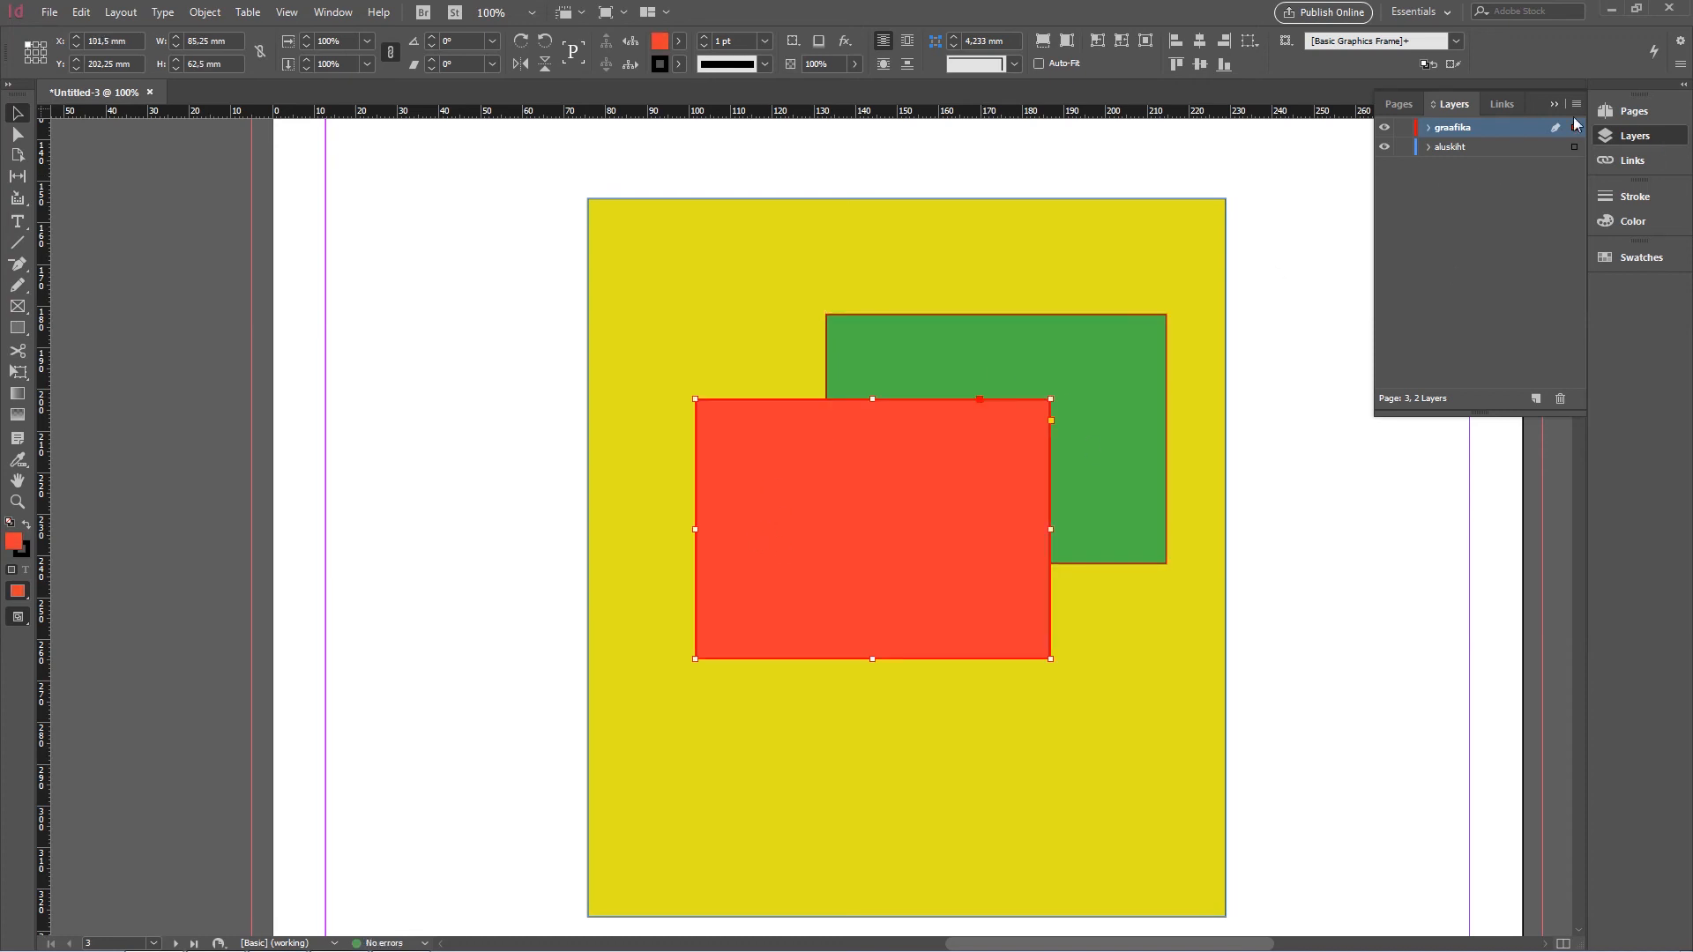
pyautogui.moveTo(1574, 131); pyautogui.dragTo(1575, 154)
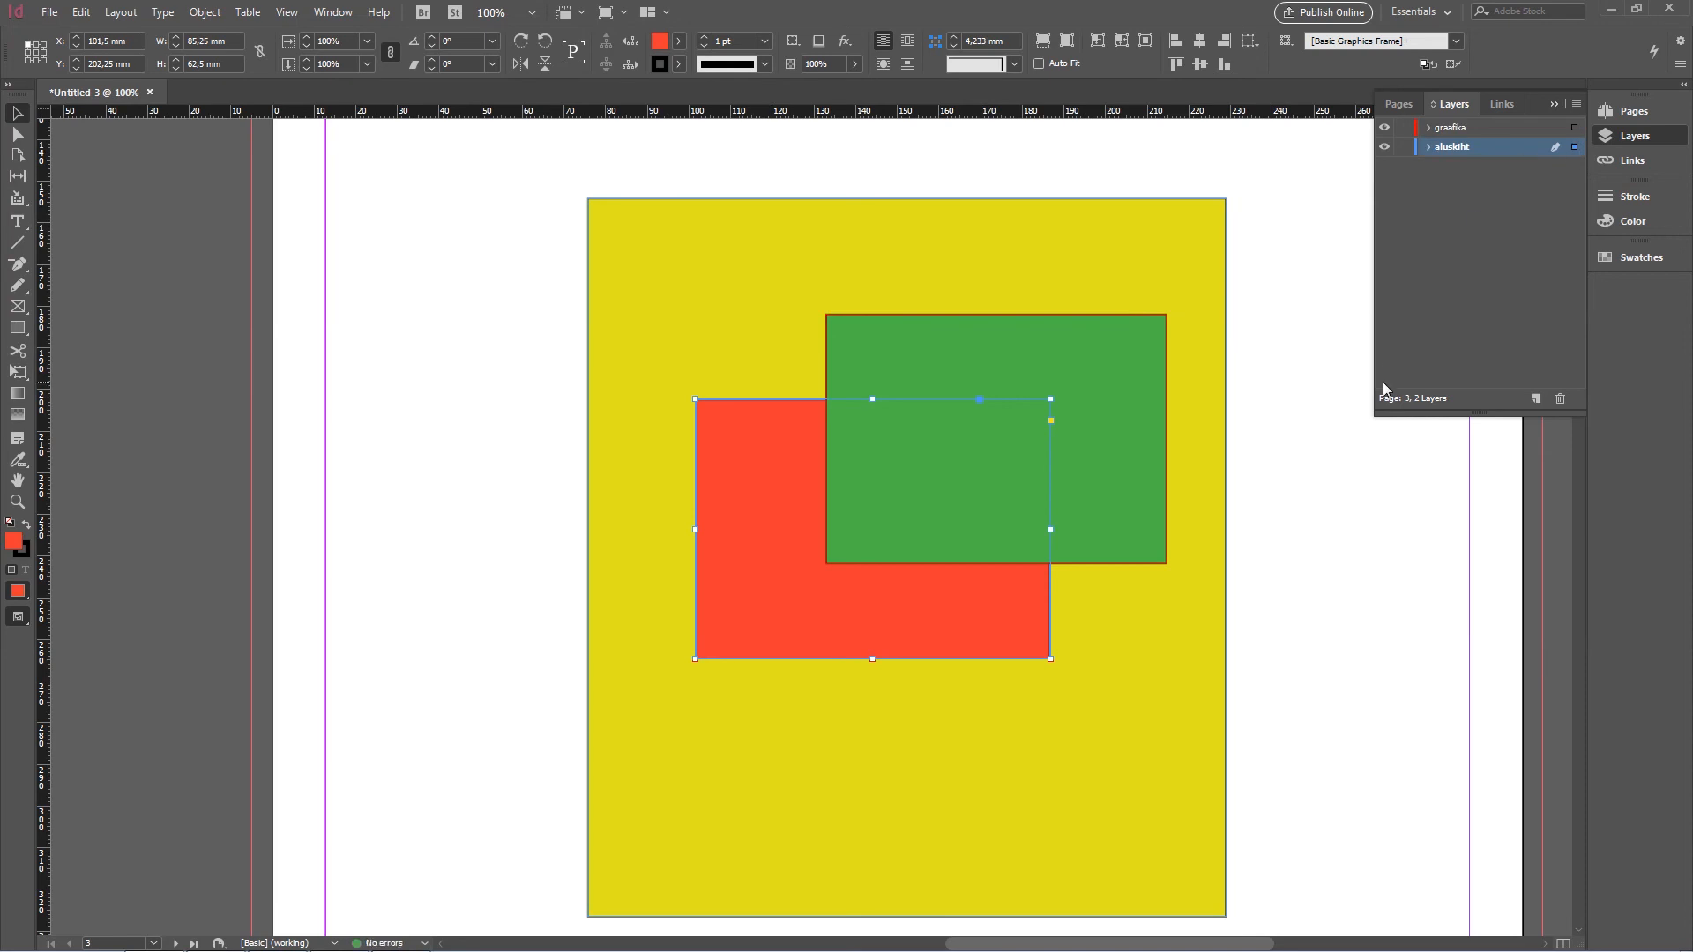
# - Hide and show the aluskiht layer to check its contents, and lock that layer
pyautogui.click(1386, 148)
pyautogui.click(1386, 147)
pyautogui.click(1402, 148)
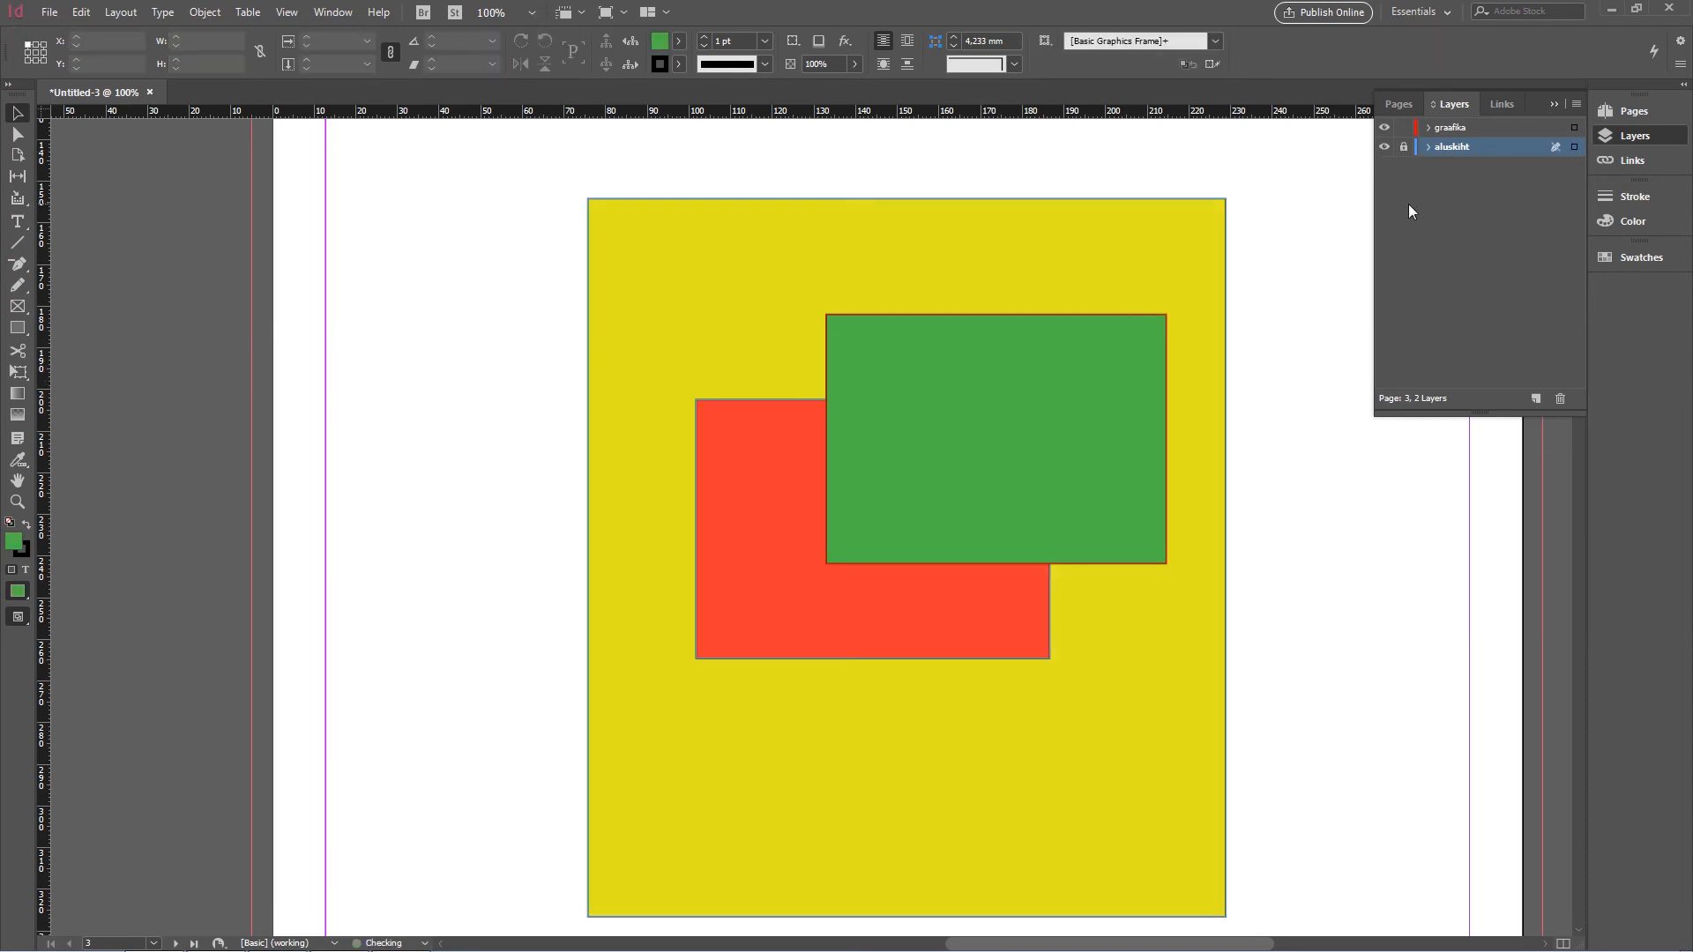